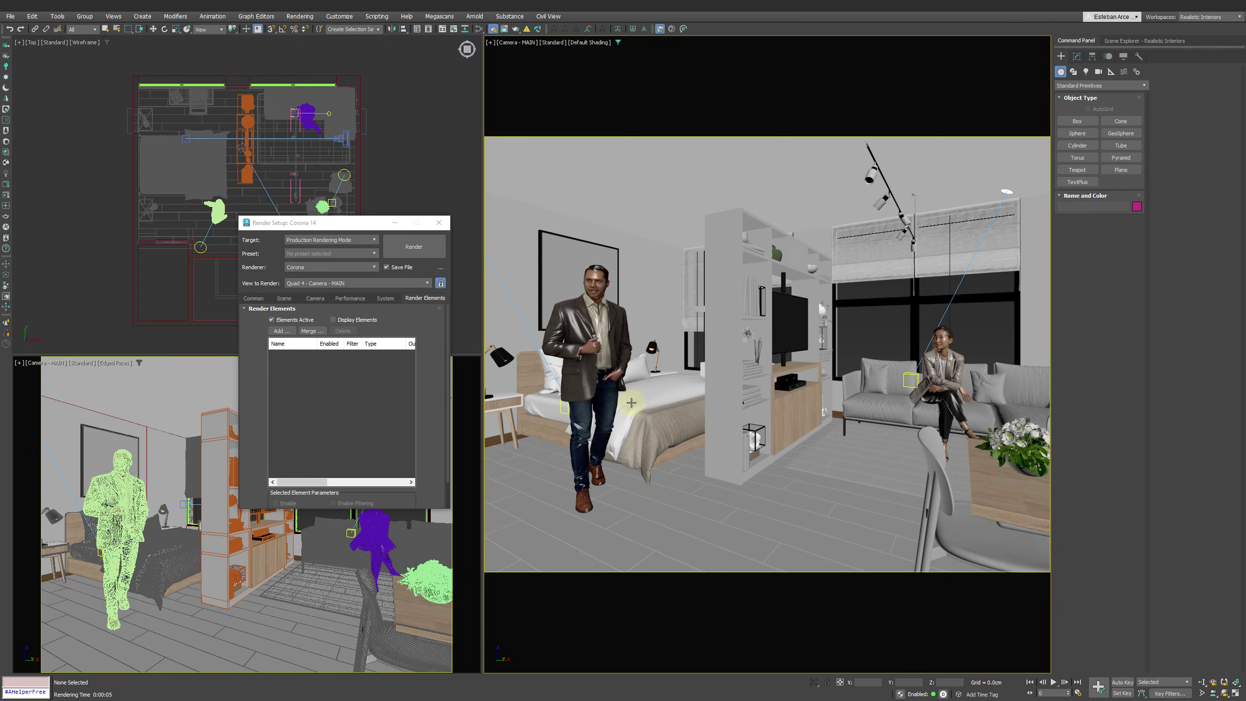
Add the CMasking_AiEnhancer element to the Corona render elements list
{"action": "left_click", "coordinate": [278, 332]}
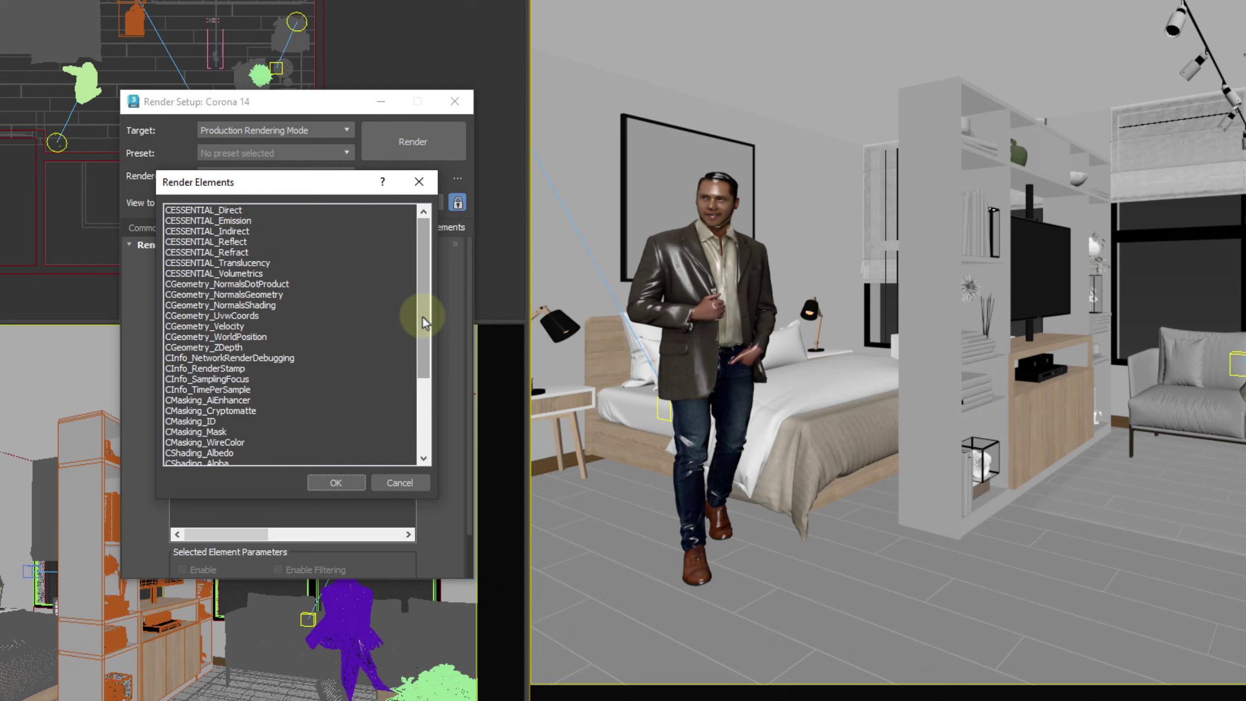
{"action": "left_click_drag", "start_coordinate": [422, 315], "coordinate": [422, 344]}
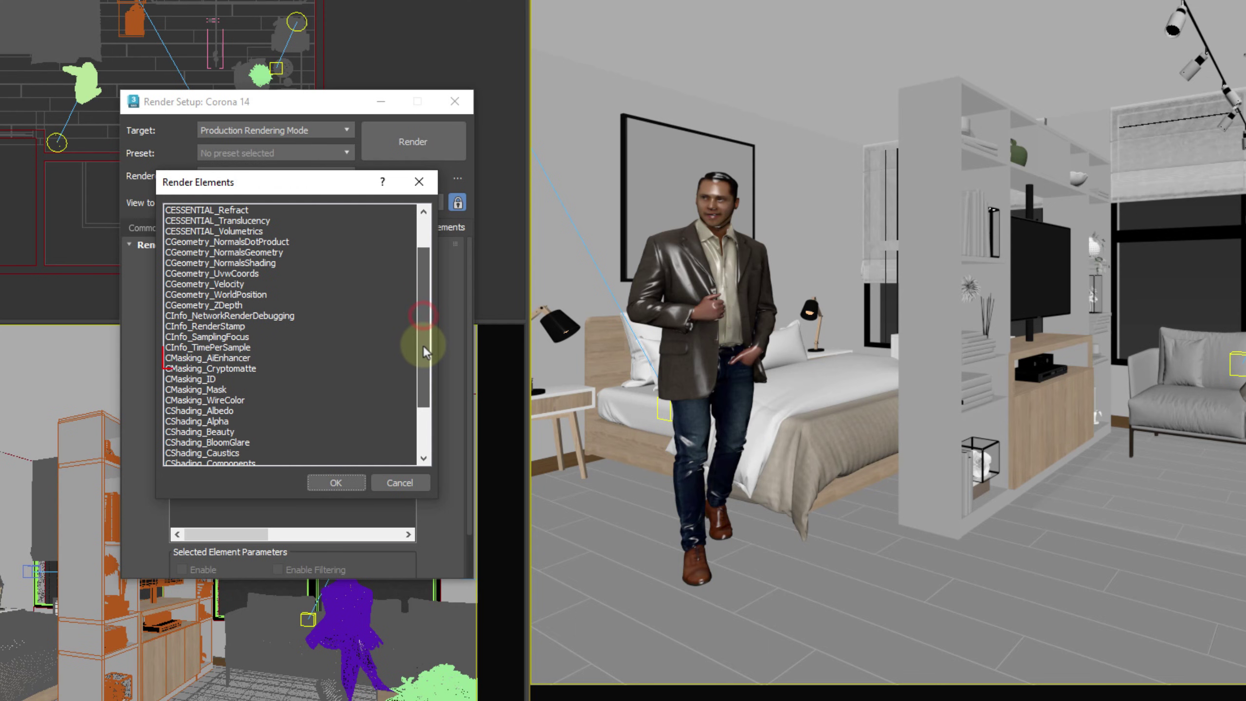
{"action": "left_click", "coordinate": [232, 359]}
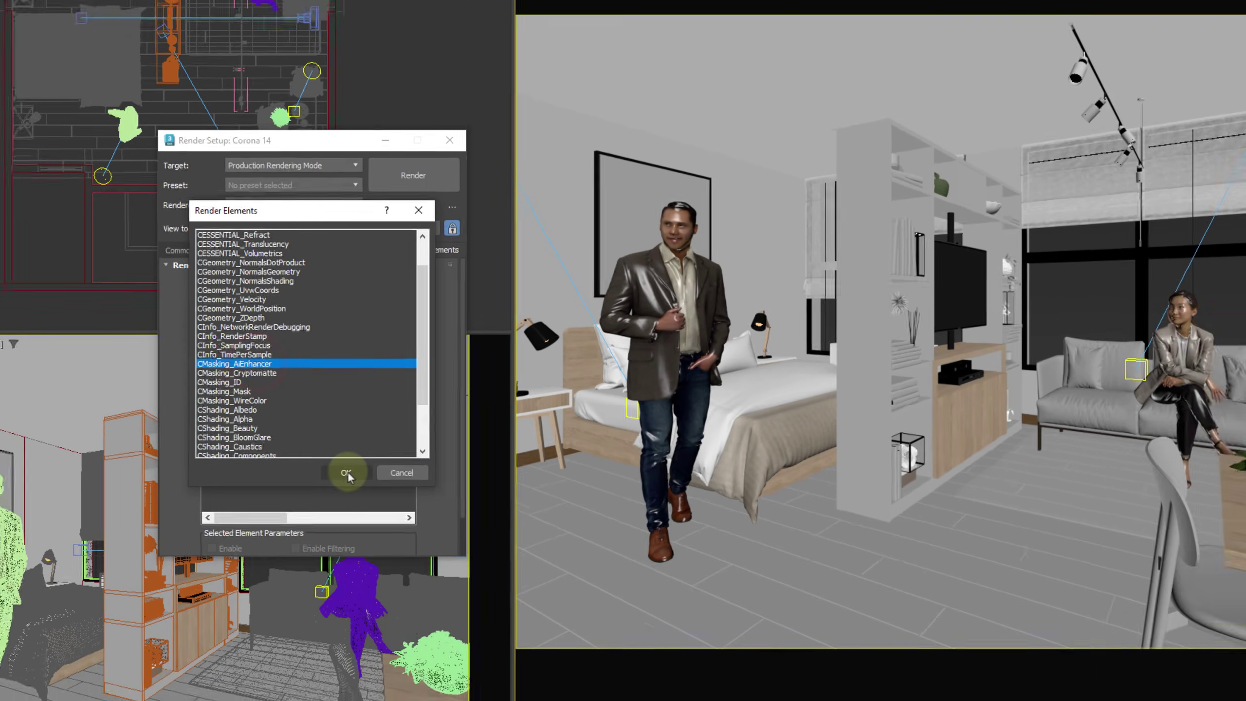
{"action": "left_click", "coordinate": [333, 481]}
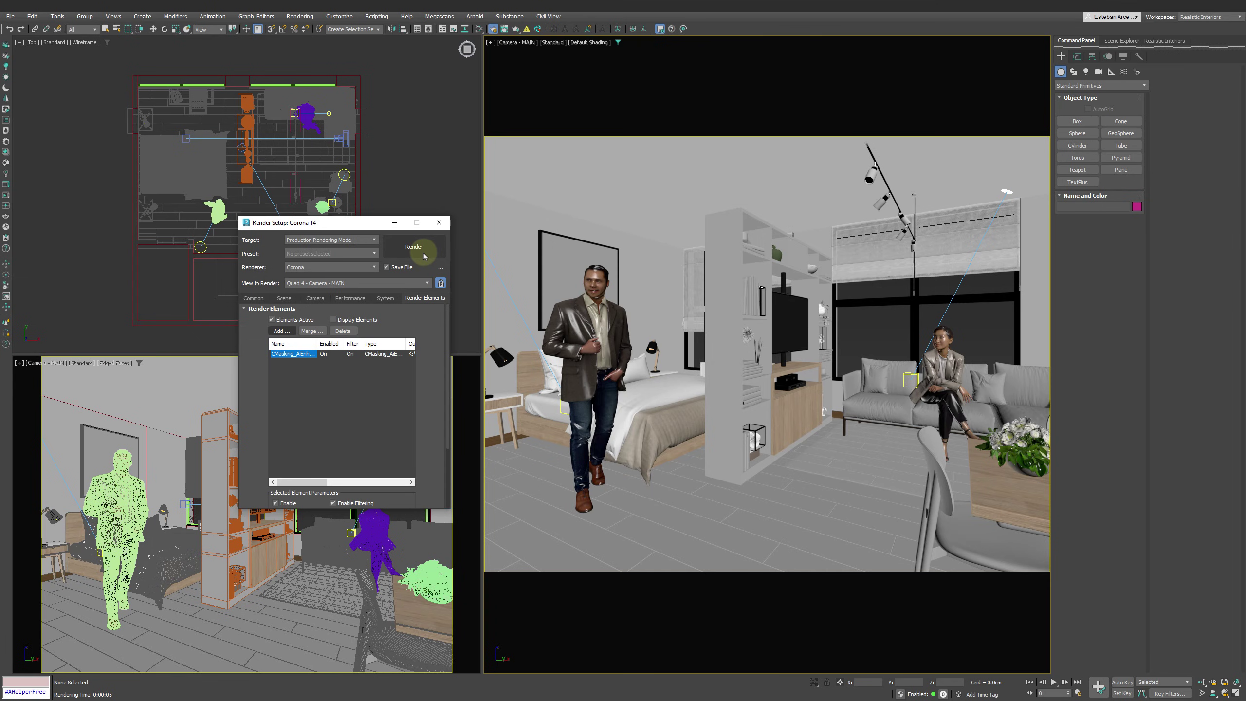
Render the camera view and prepare the image for a Chaos Collaboration upload
{"action": "left_click", "coordinate": [423, 253]}
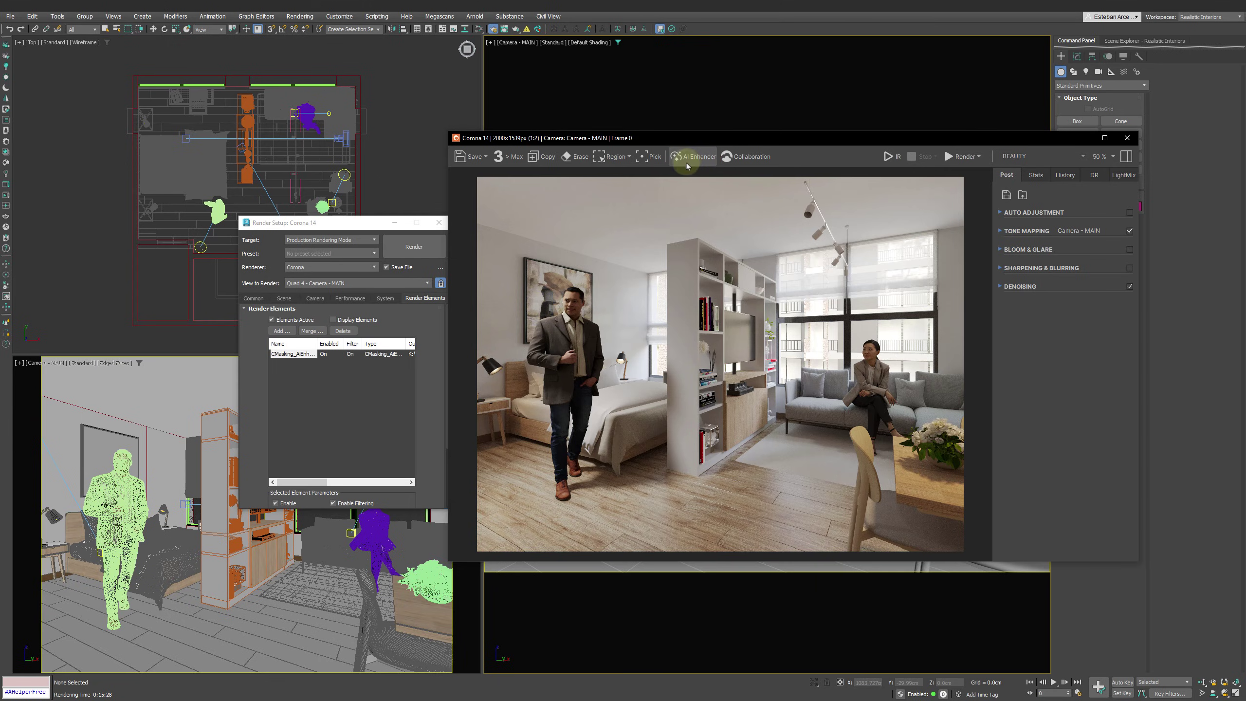
{"action": "left_click", "coordinate": [746, 156]}
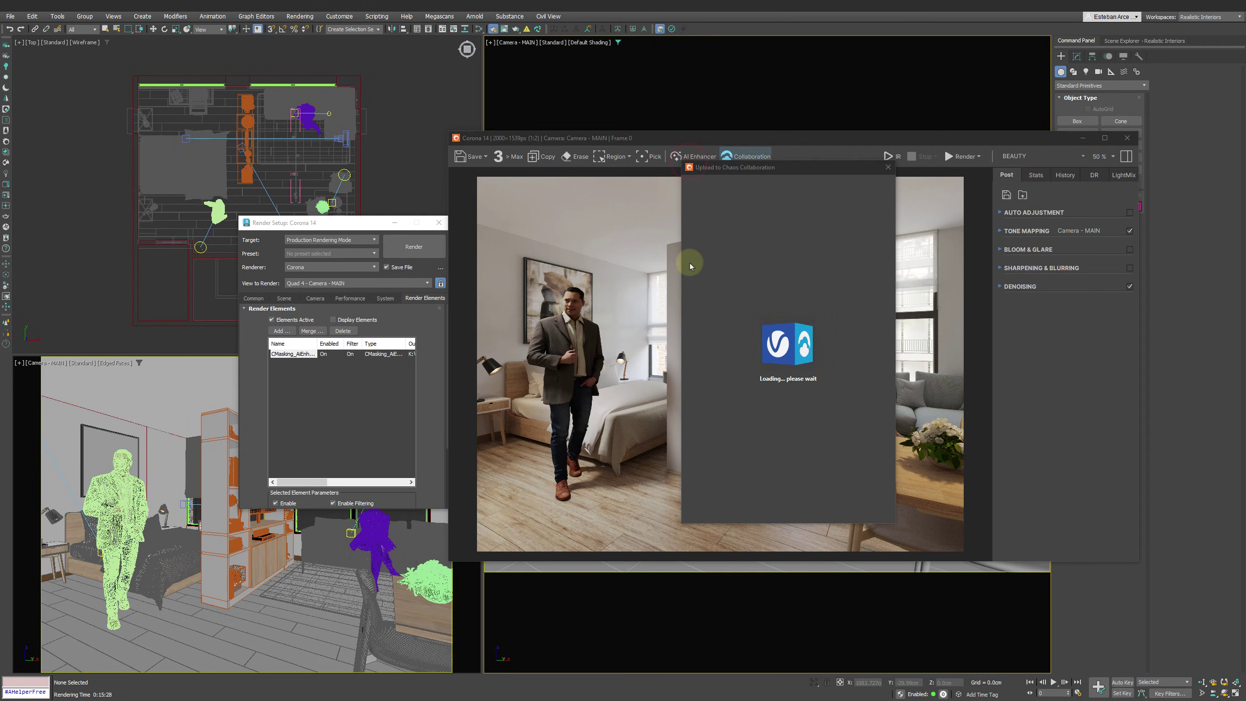
{"action": "left_click", "coordinate": [792, 346]}
Rename the render Test_02, upload it to Realistic Interiors and open it in Chaos Cloud
{"action": "left_click", "coordinate": [870, 208]}
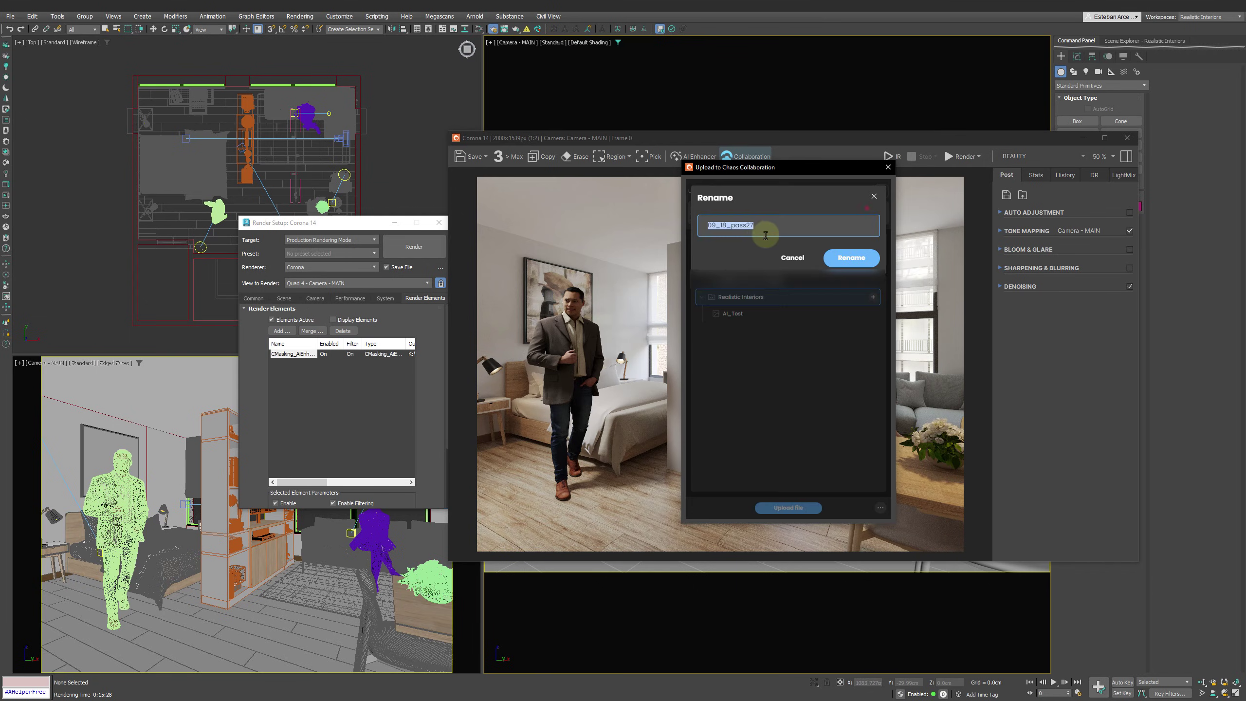
{"action": "type", "text": "Test_02"}
{"action": "key", "text": "Return"}
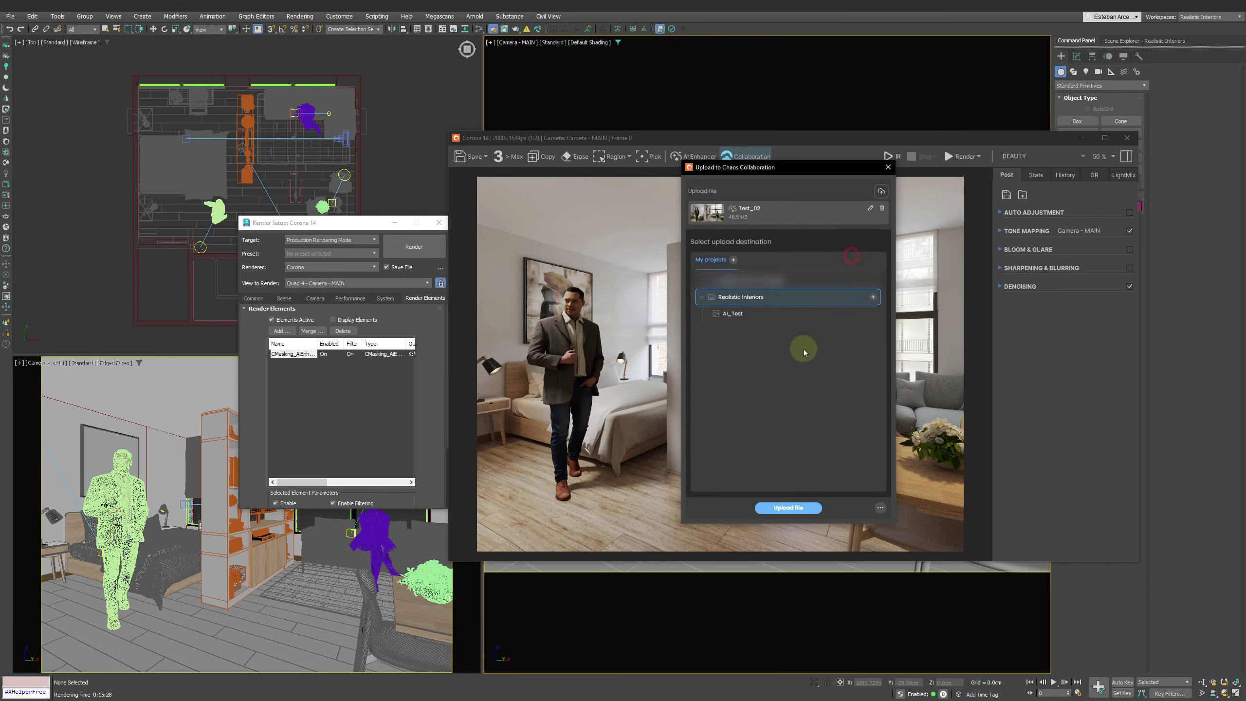
{"action": "left_click", "coordinate": [788, 508]}
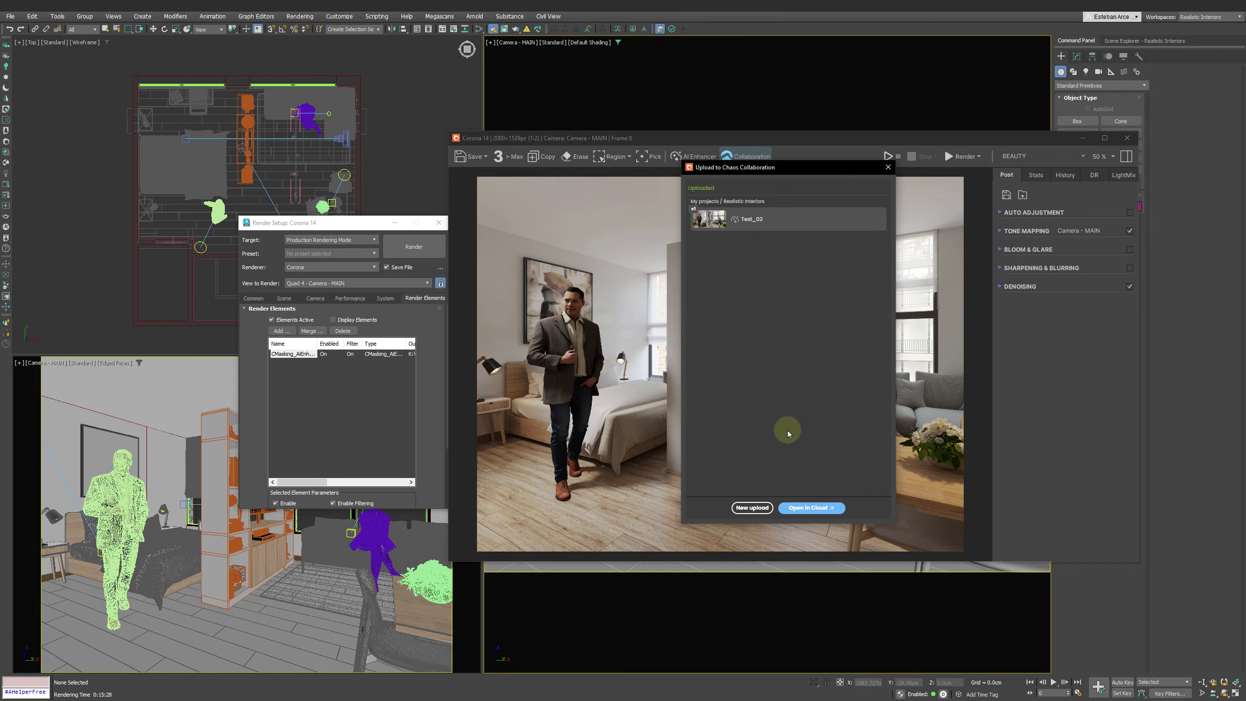
{"action": "left_click", "coordinate": [819, 514]}
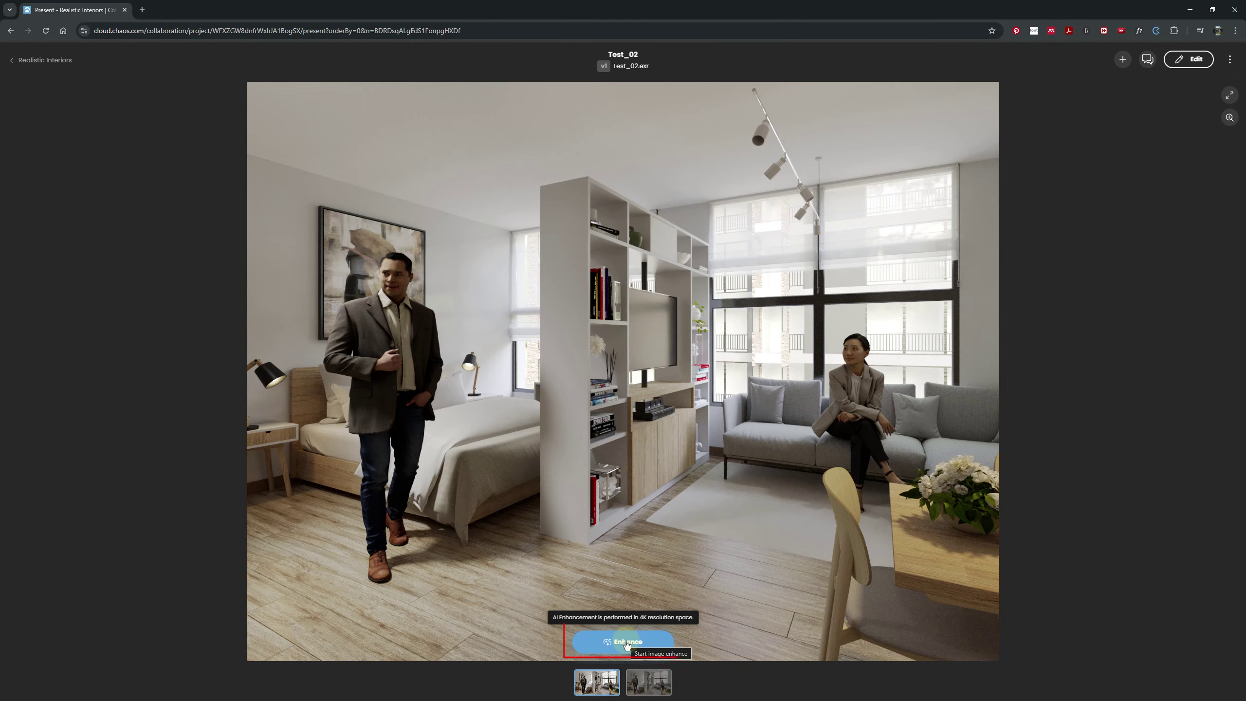
AI-enhance the whole Test_02 image to get v2, then show the Edit tools
{"action": "left_click", "coordinate": [626, 643]}
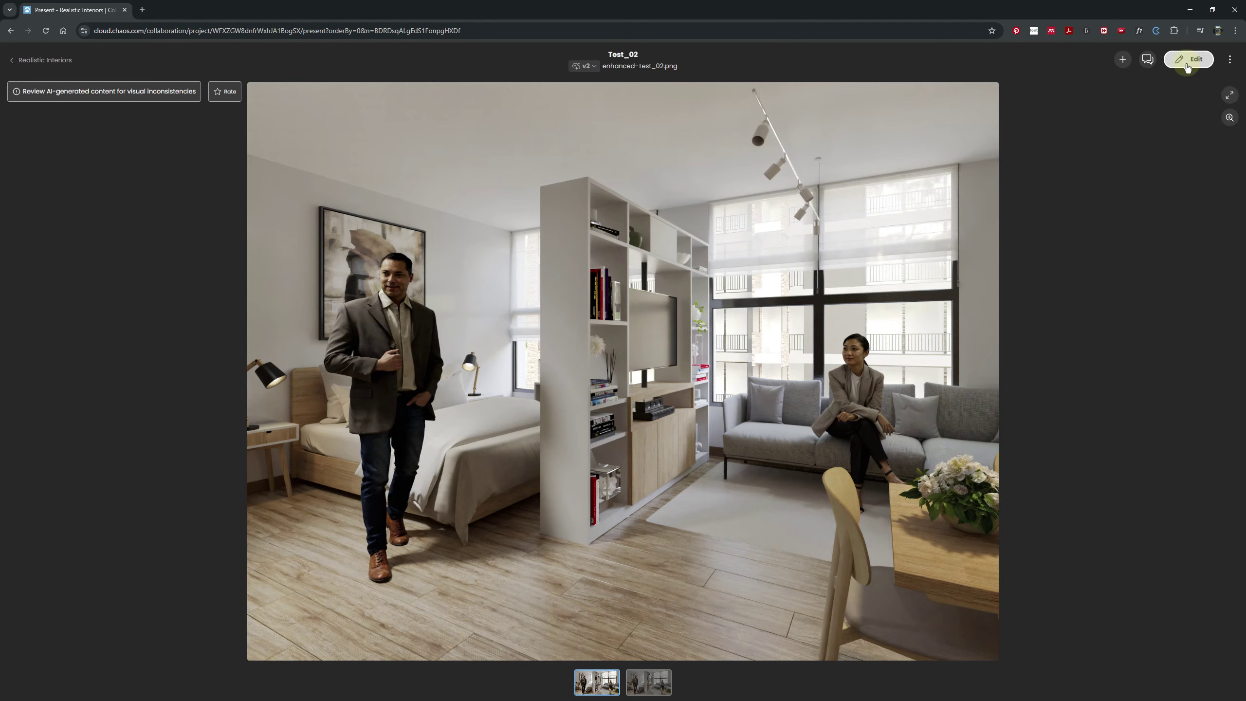
{"action": "left_click", "coordinate": [1187, 60]}
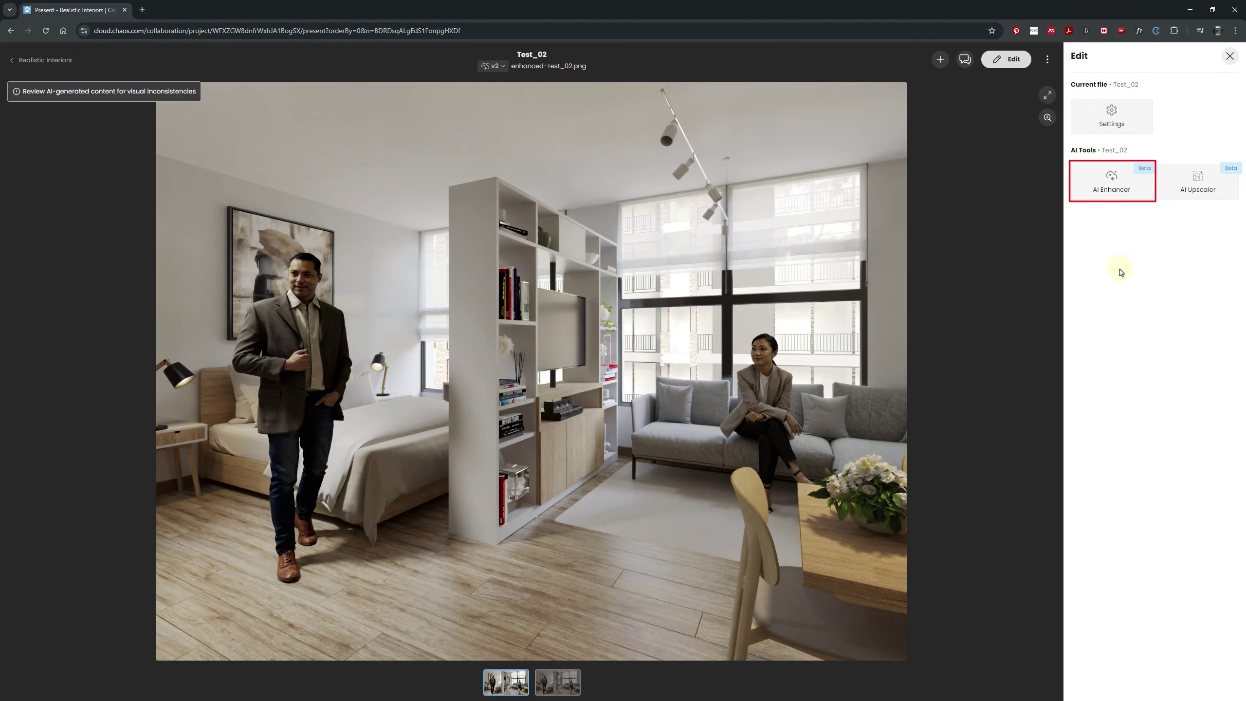
In AI Enhancer, select the standing man and create a new Adult Male enhancement
{"action": "left_click", "coordinate": [1111, 181]}
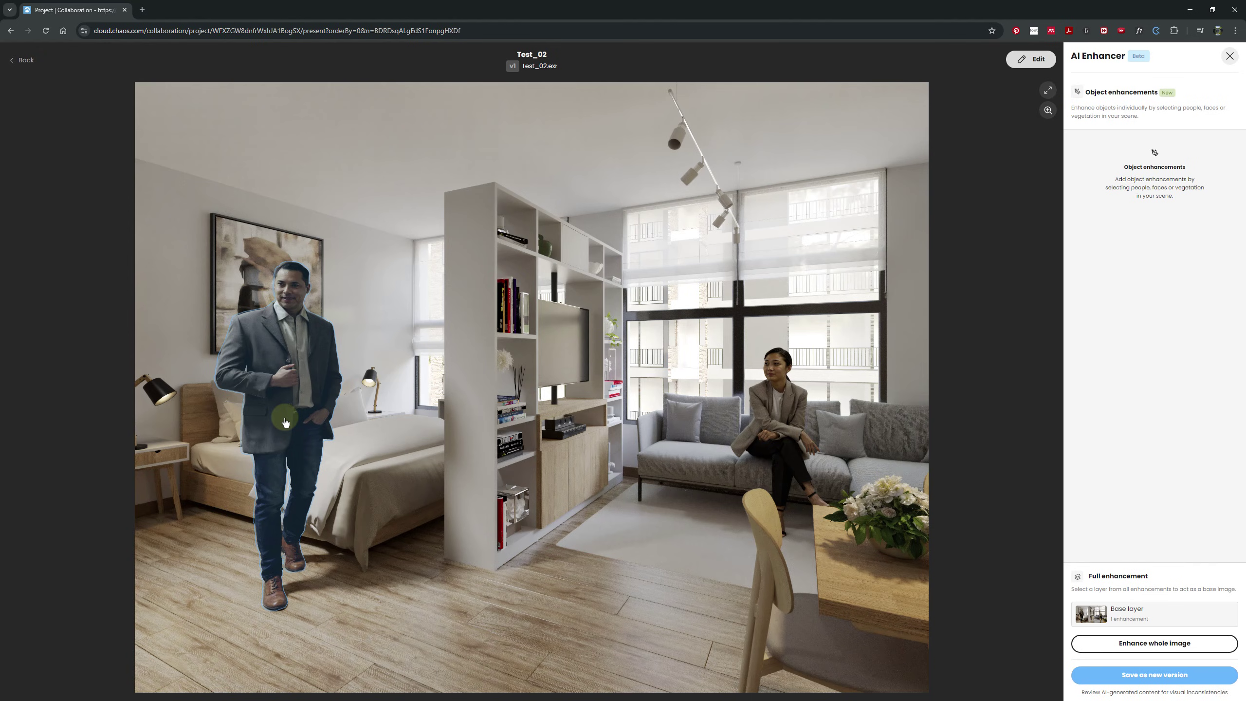
{"action": "left_click", "coordinate": [285, 422]}
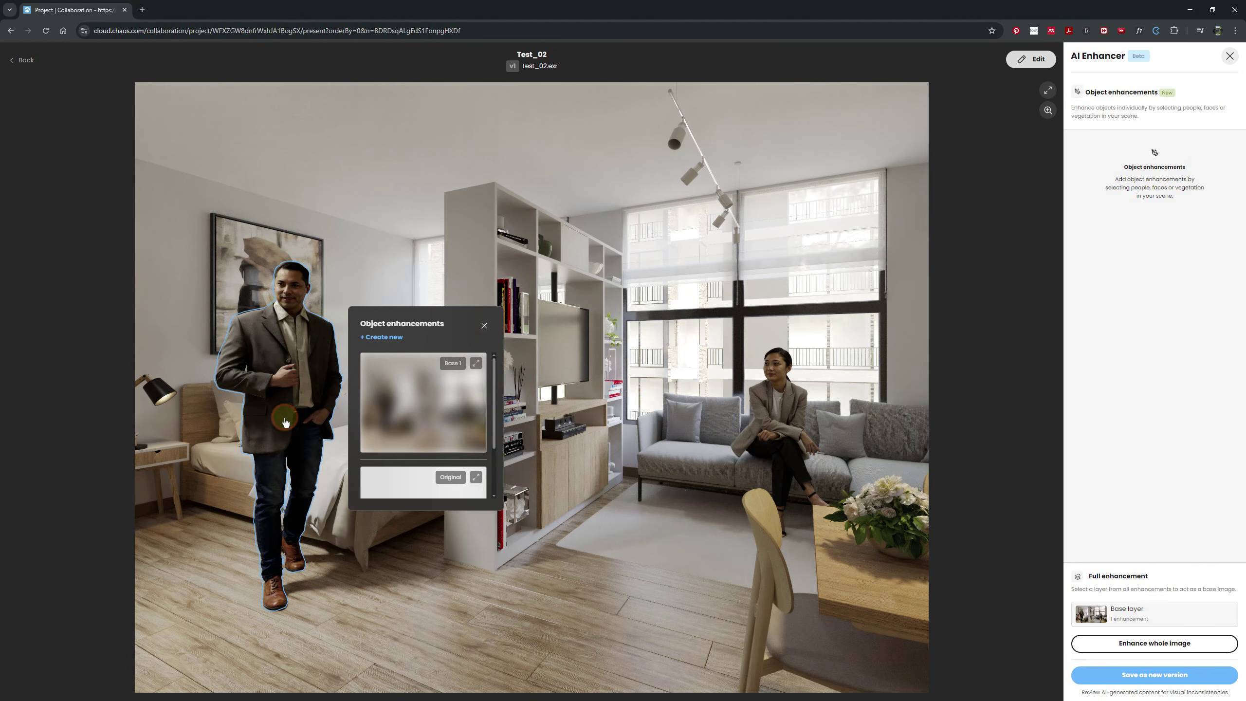
{"action": "scroll", "coordinate": [422, 481], "scroll_direction": "down", "scroll_amount": 1}
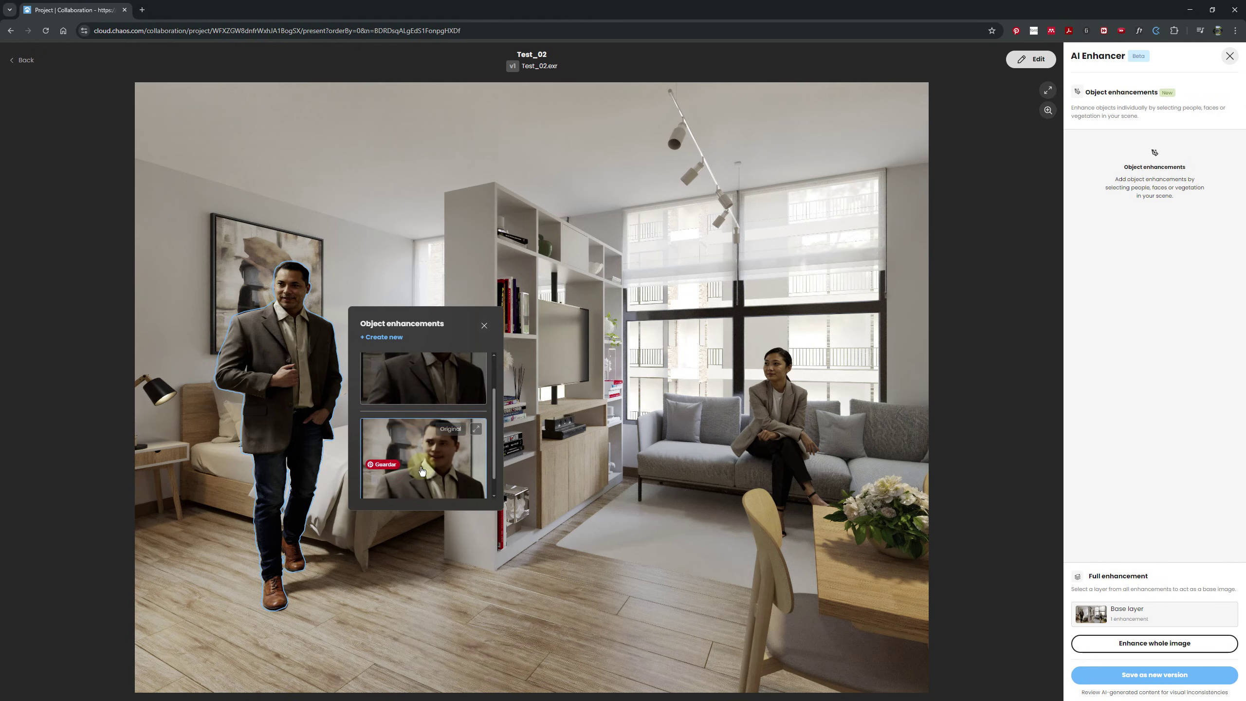
{"action": "scroll", "coordinate": [426, 480], "scroll_direction": "up", "scroll_amount": 1}
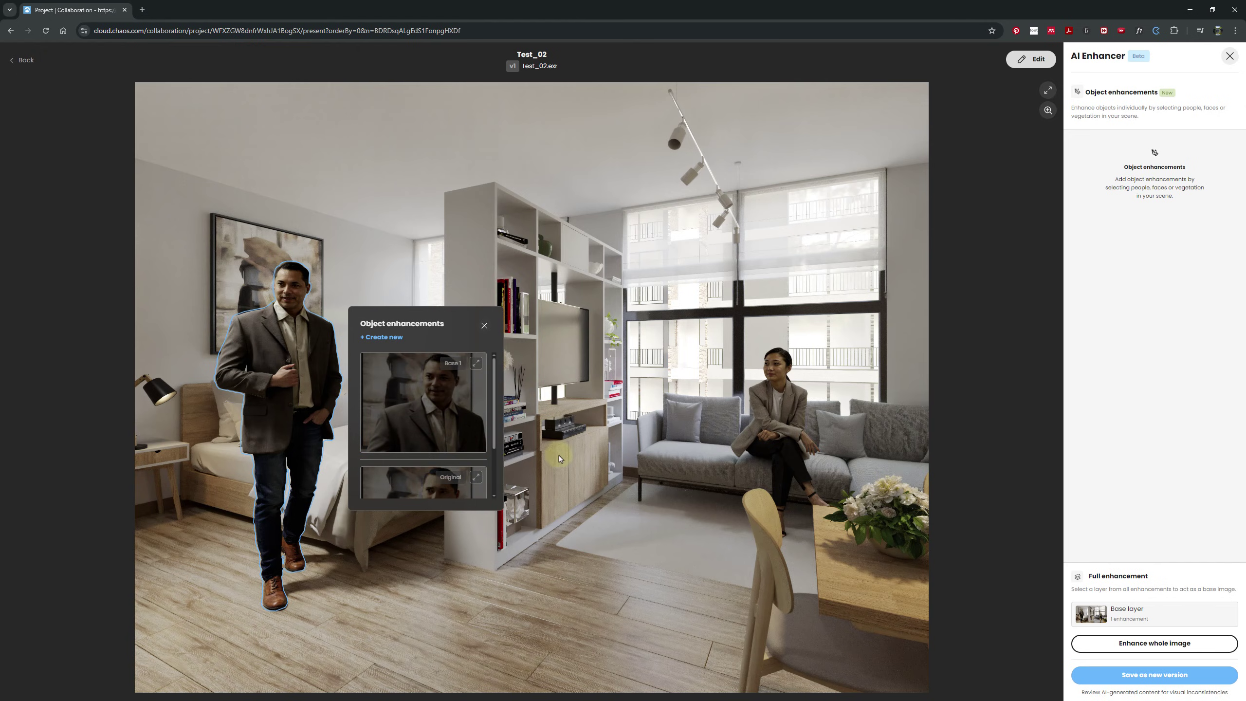
{"action": "left_click", "coordinate": [381, 337]}
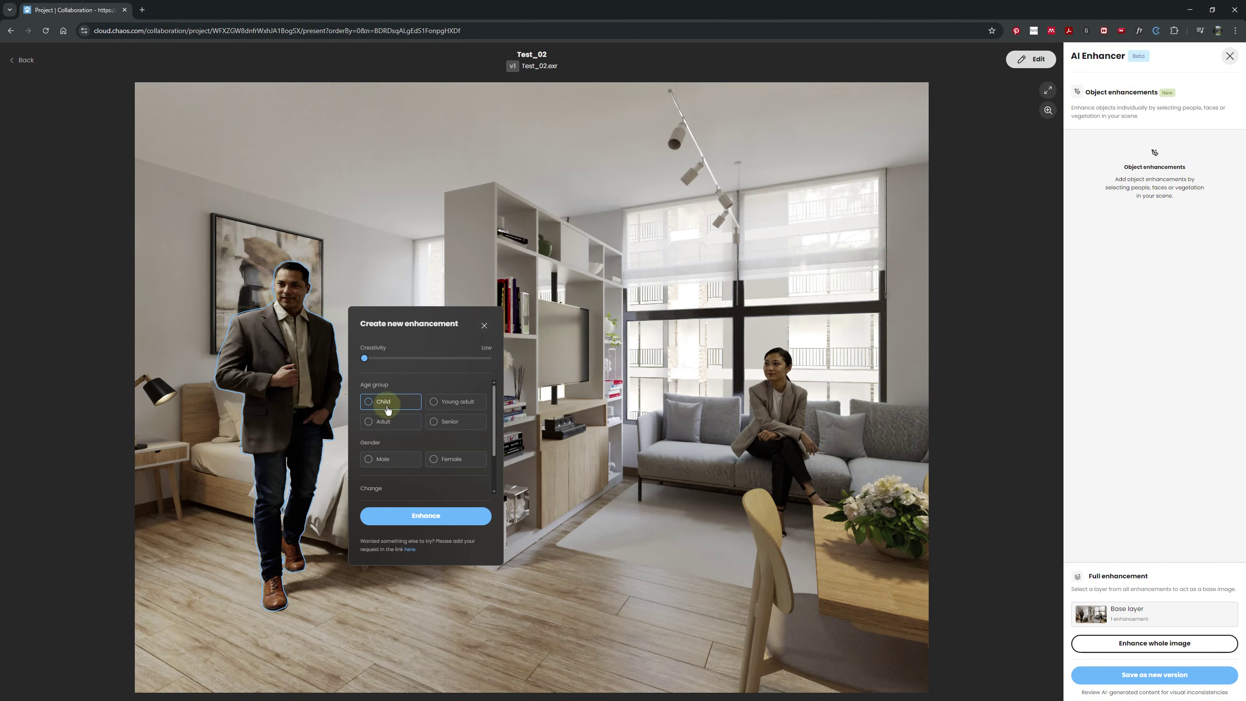
{"action": "left_click", "coordinate": [369, 425]}
{"action": "left_click", "coordinate": [378, 457]}
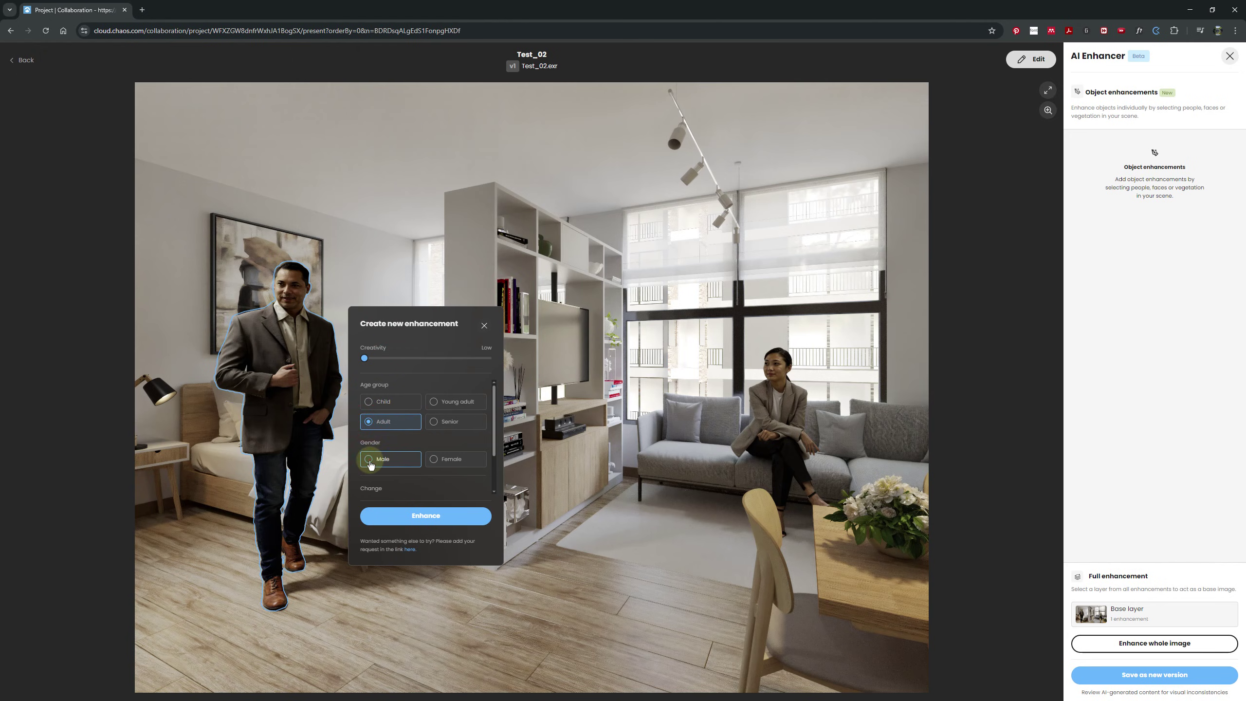
Add Asian ethnicity and Smiling expression, leave hair colour unchanged, and generate the enhancement
{"action": "scroll", "coordinate": [449, 457], "scroll_direction": "down", "scroll_amount": 1}
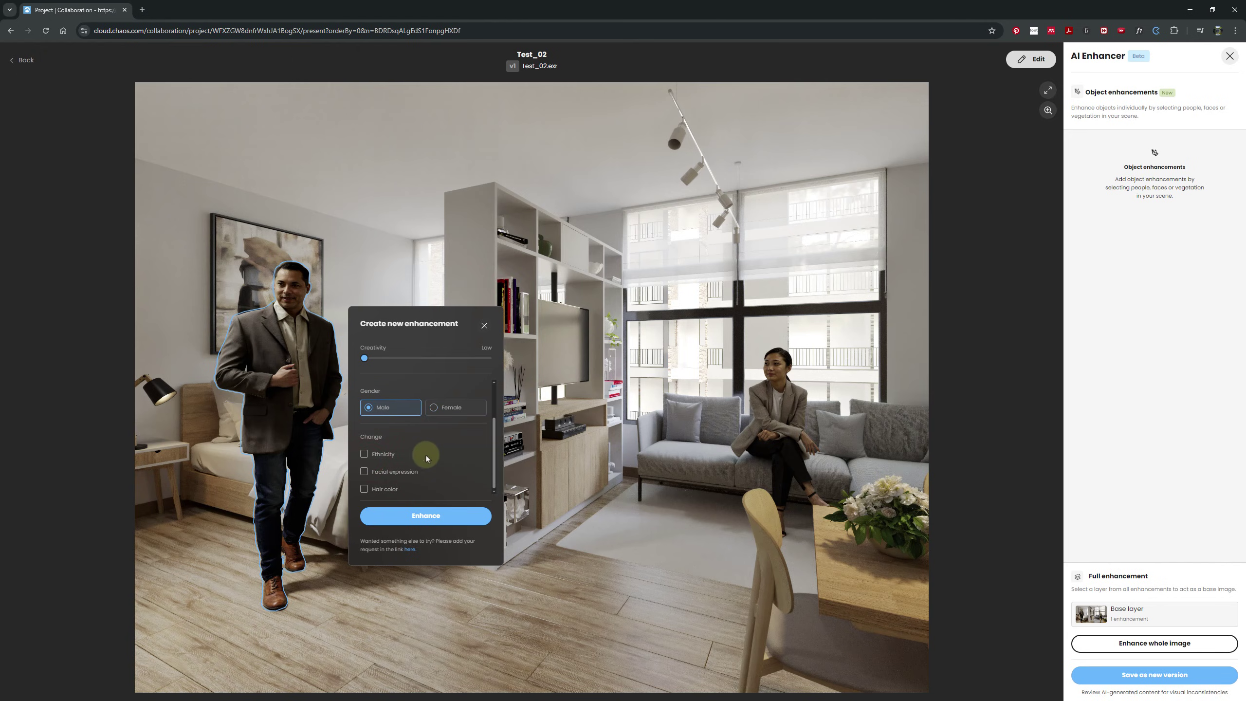
{"action": "left_click", "coordinate": [385, 453]}
{"action": "left_click", "coordinate": [431, 457]}
{"action": "left_click", "coordinate": [375, 407]}
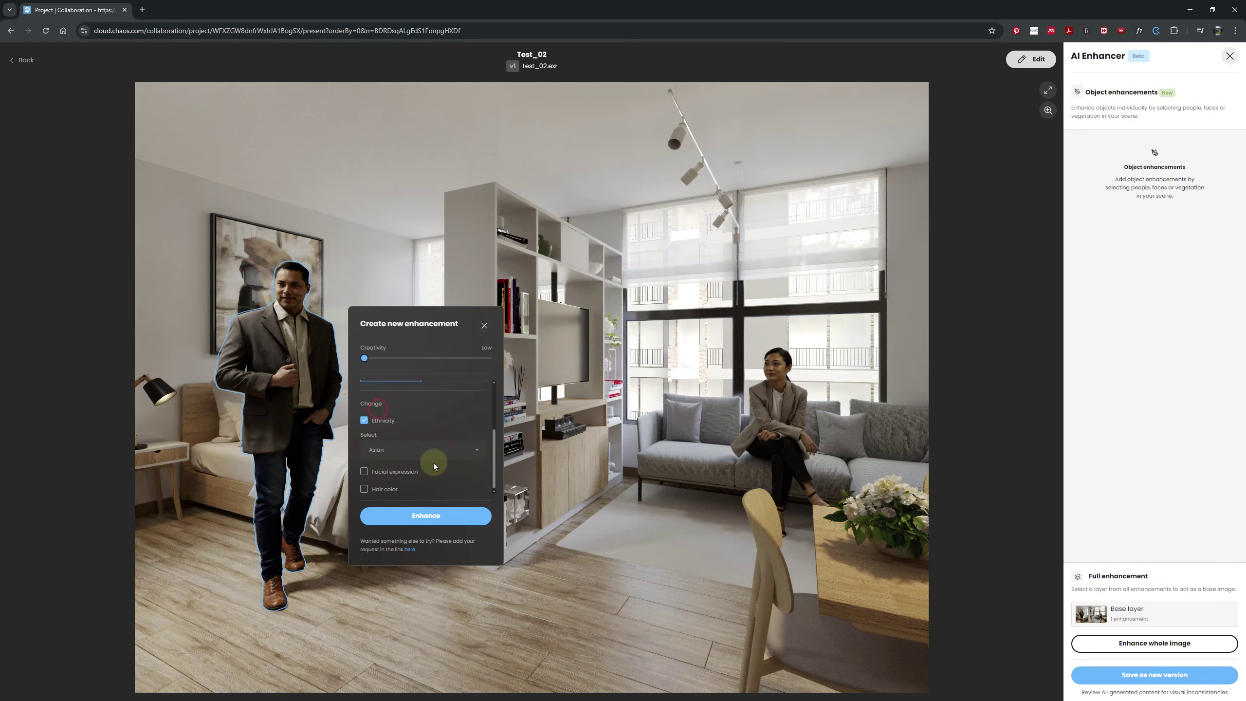
{"action": "left_click", "coordinate": [365, 472]}
{"action": "left_click", "coordinate": [460, 472]}
{"action": "left_click", "coordinate": [387, 408]}
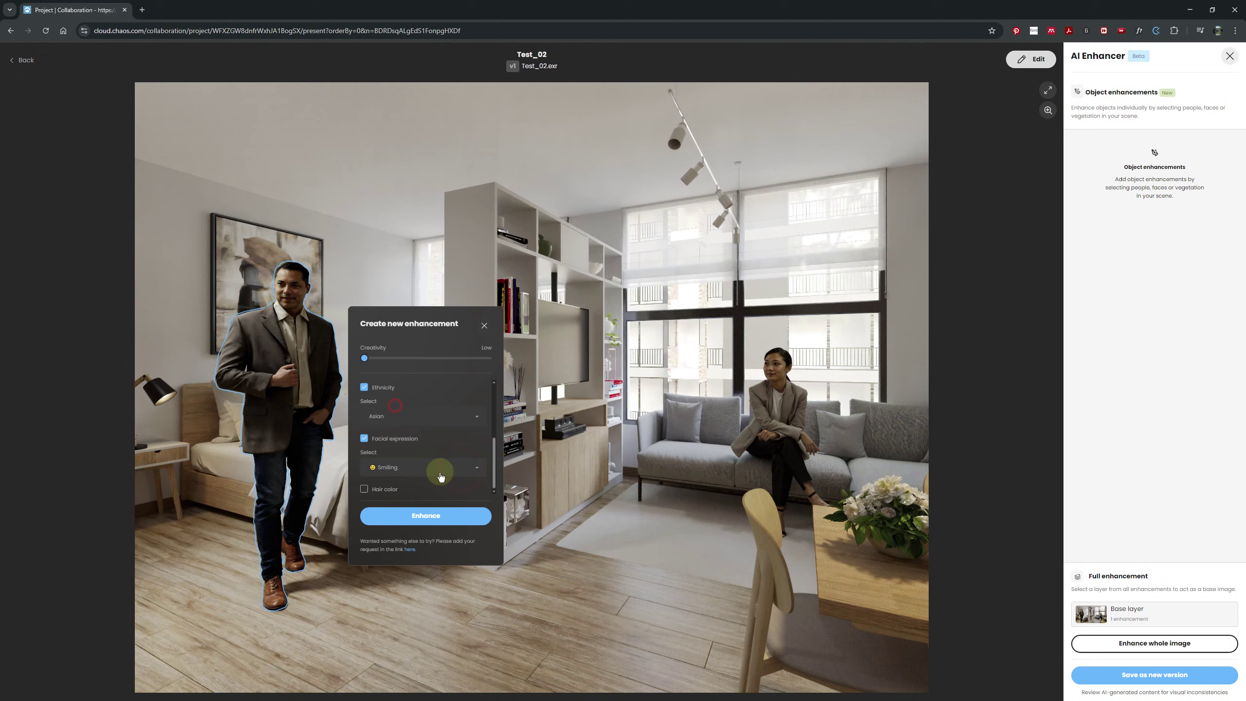
{"action": "left_click", "coordinate": [385, 489]}
{"action": "left_click", "coordinate": [461, 489]}
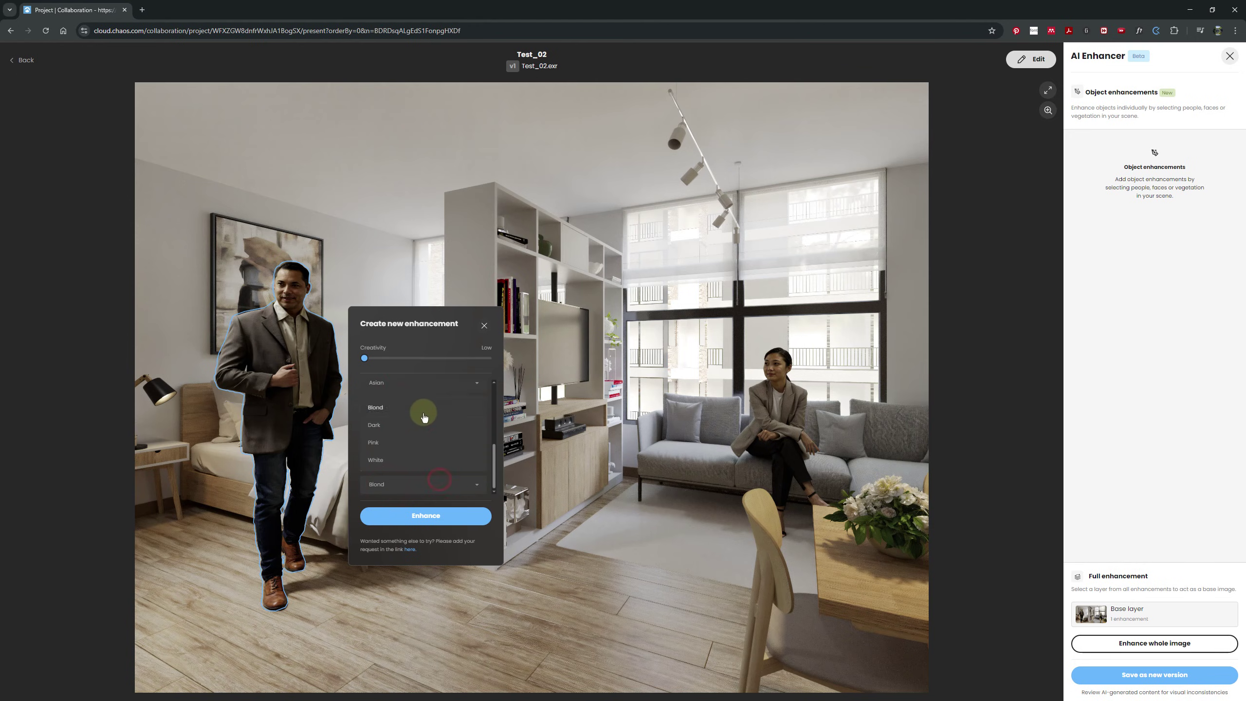
{"action": "left_click", "coordinate": [429, 485]}
{"action": "left_click", "coordinate": [364, 457]}
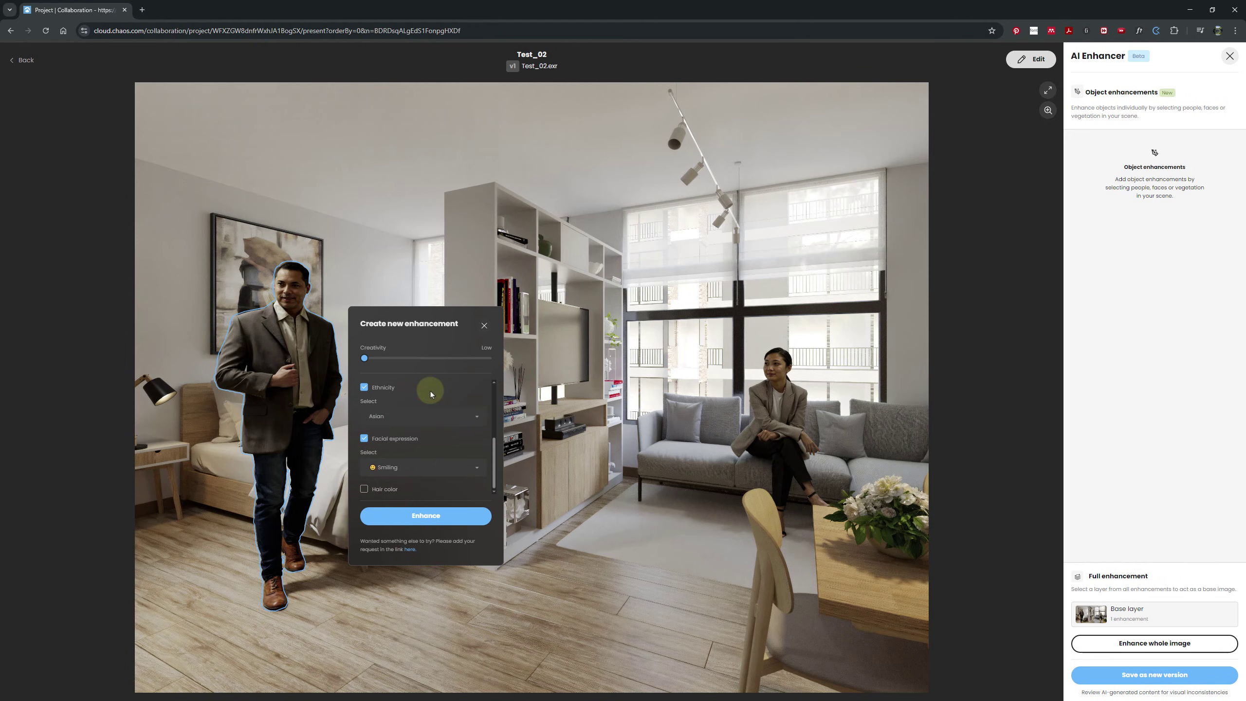
{"action": "left_click", "coordinate": [428, 516]}
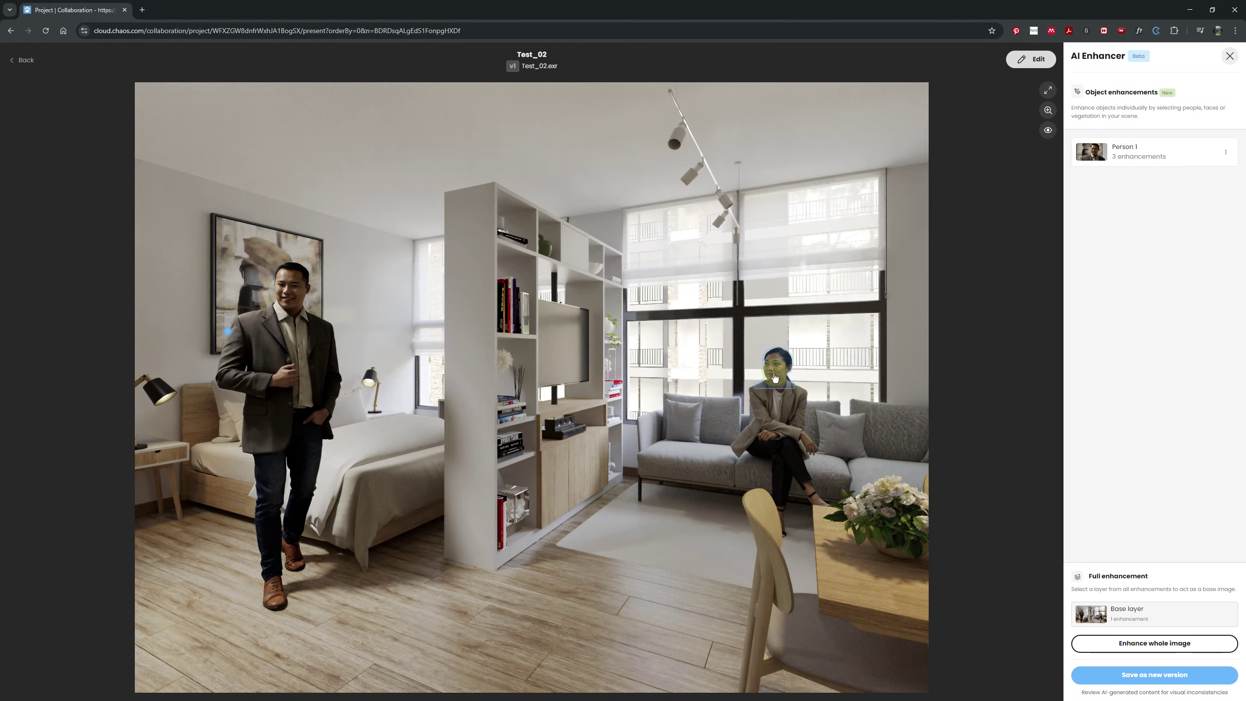
Give the seated woman's face an Adult Female enhancement, then close the enhancements popup
{"action": "left_click", "coordinate": [774, 378]}
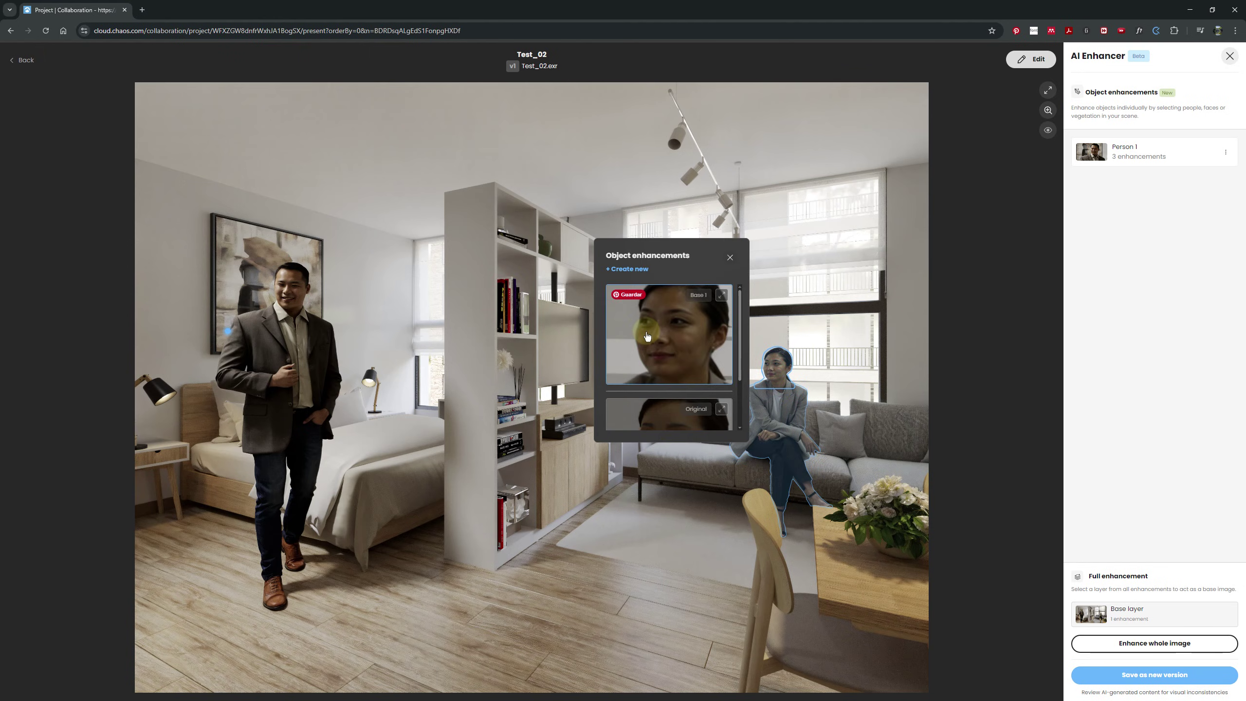
{"action": "left_click", "coordinate": [646, 336]}
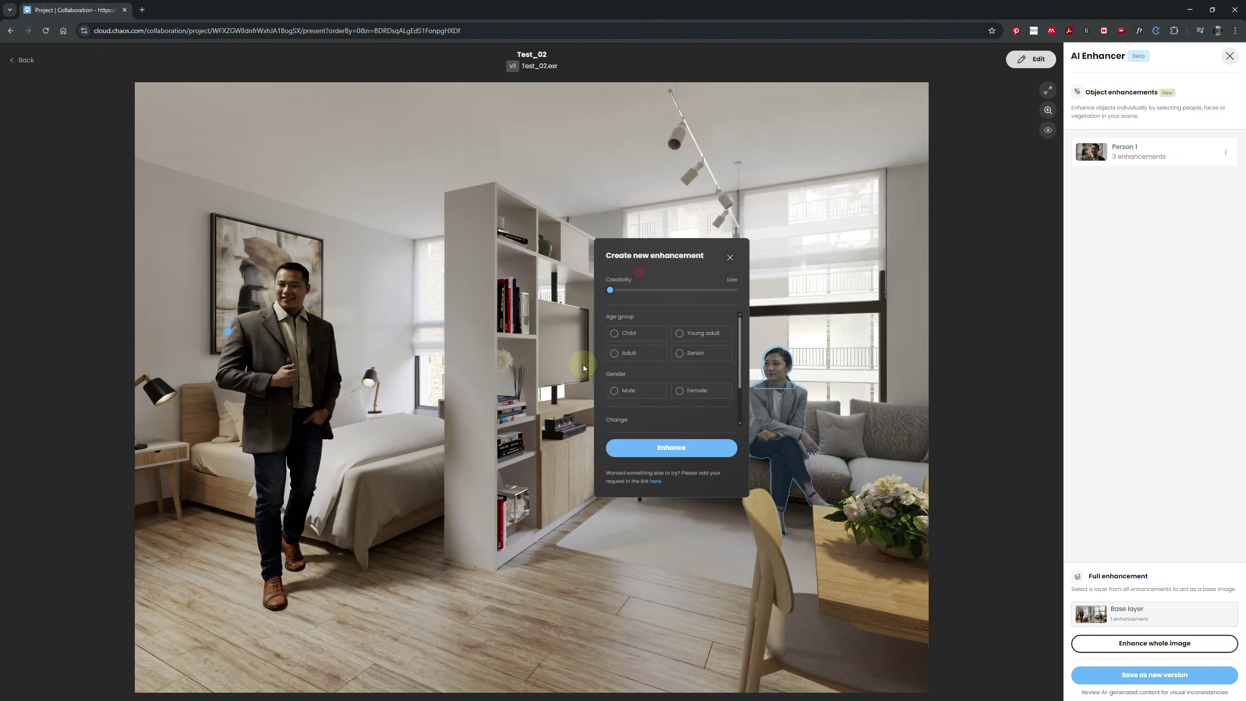
{"action": "left_click", "coordinate": [608, 353]}
{"action": "left_click", "coordinate": [680, 391]}
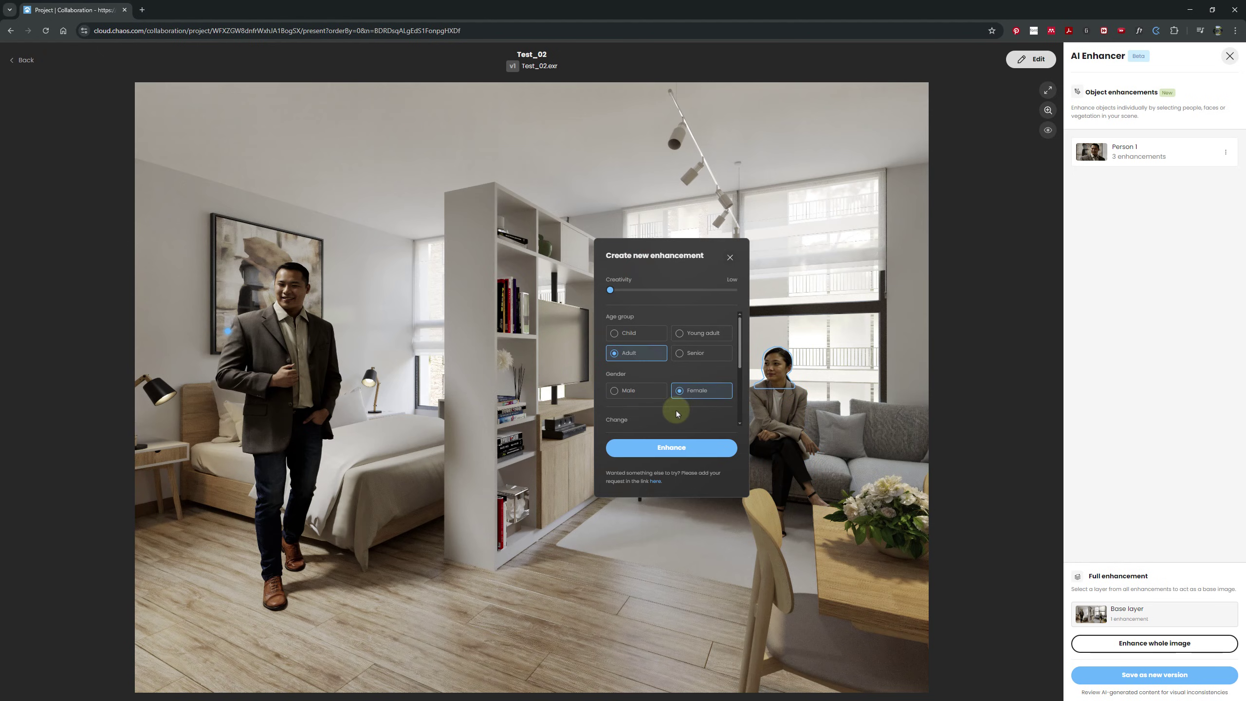
{"action": "left_click", "coordinate": [669, 447]}
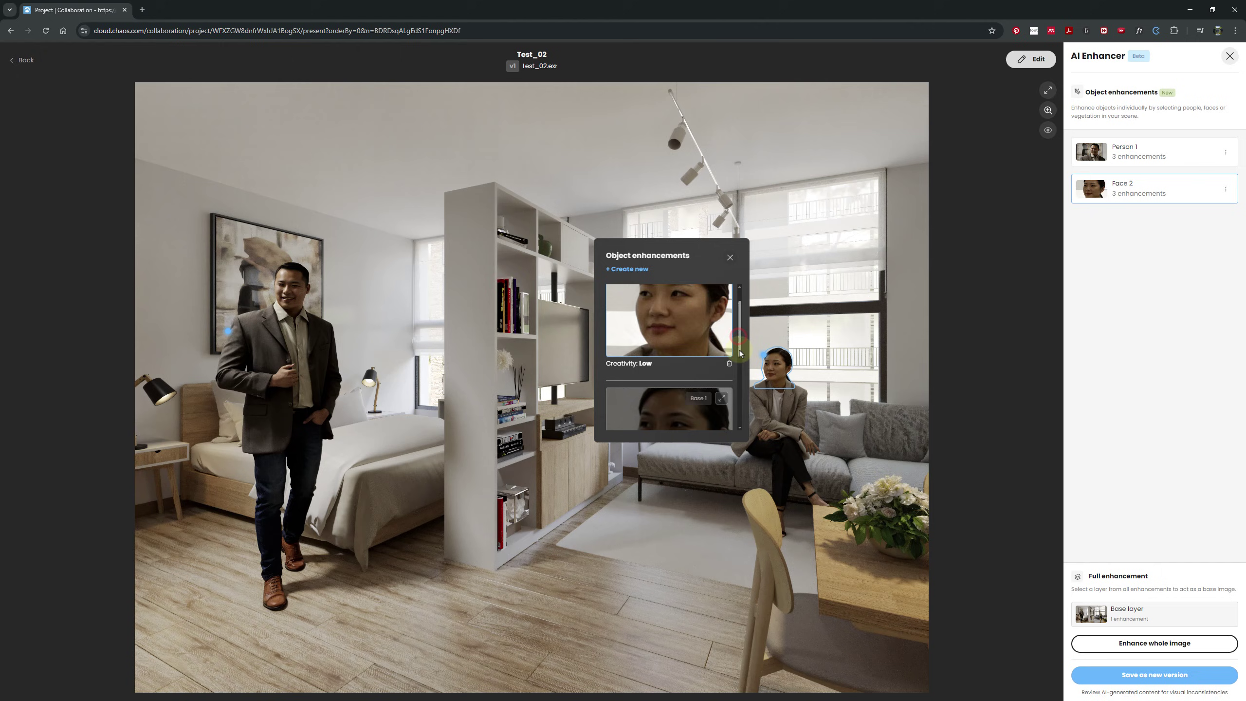
{"action": "mouse_move", "coordinate": [740, 353]}
{"action": "left_mouse_down"}
{"action": "mouse_move", "coordinate": [741, 379]}
{"action": "mouse_move", "coordinate": [738, 339]}
{"action": "left_mouse_up"}
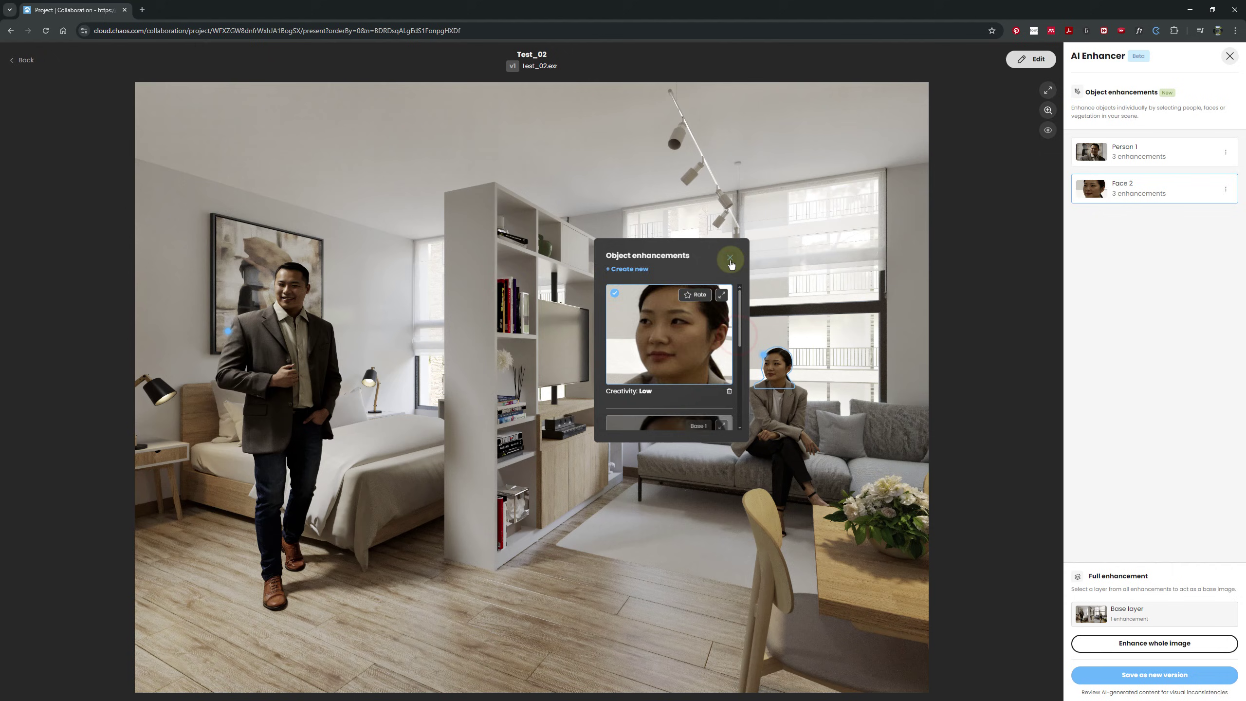
{"action": "left_click", "coordinate": [730, 257]}
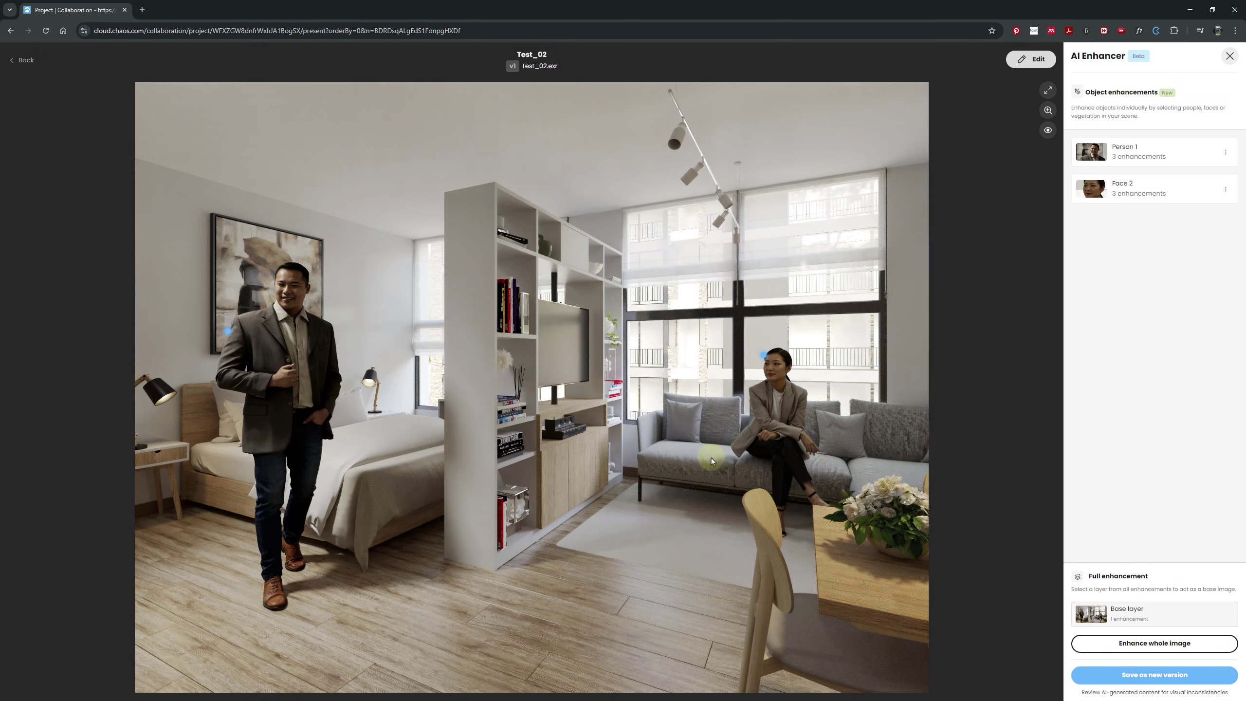
Create a new enhancement for the flower bouquet with Creativity raised to Medium
{"action": "left_click", "coordinate": [877, 515]}
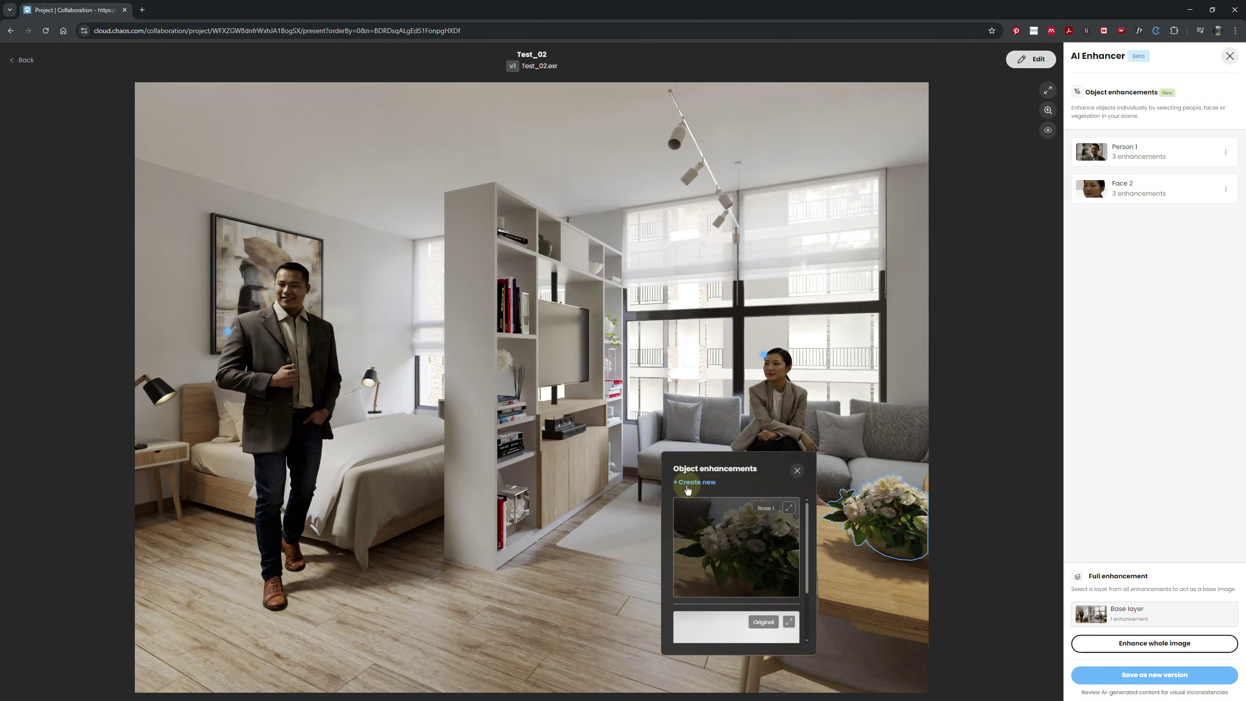
{"action": "left_click", "coordinate": [687, 489]}
{"action": "left_click_drag", "start_coordinate": [687, 498], "coordinate": [780, 509]}
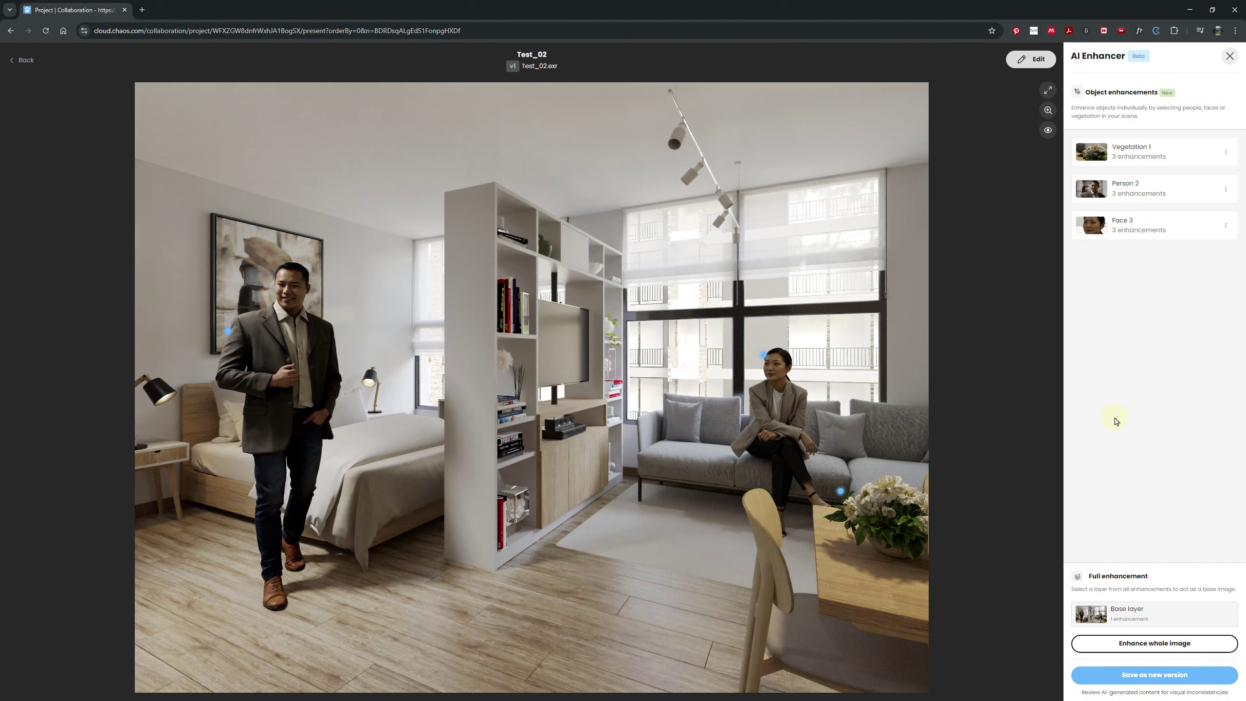
Toggle the enhancements to compare with the original, then save as version v3
{"action": "left_click", "coordinate": [1047, 131]}
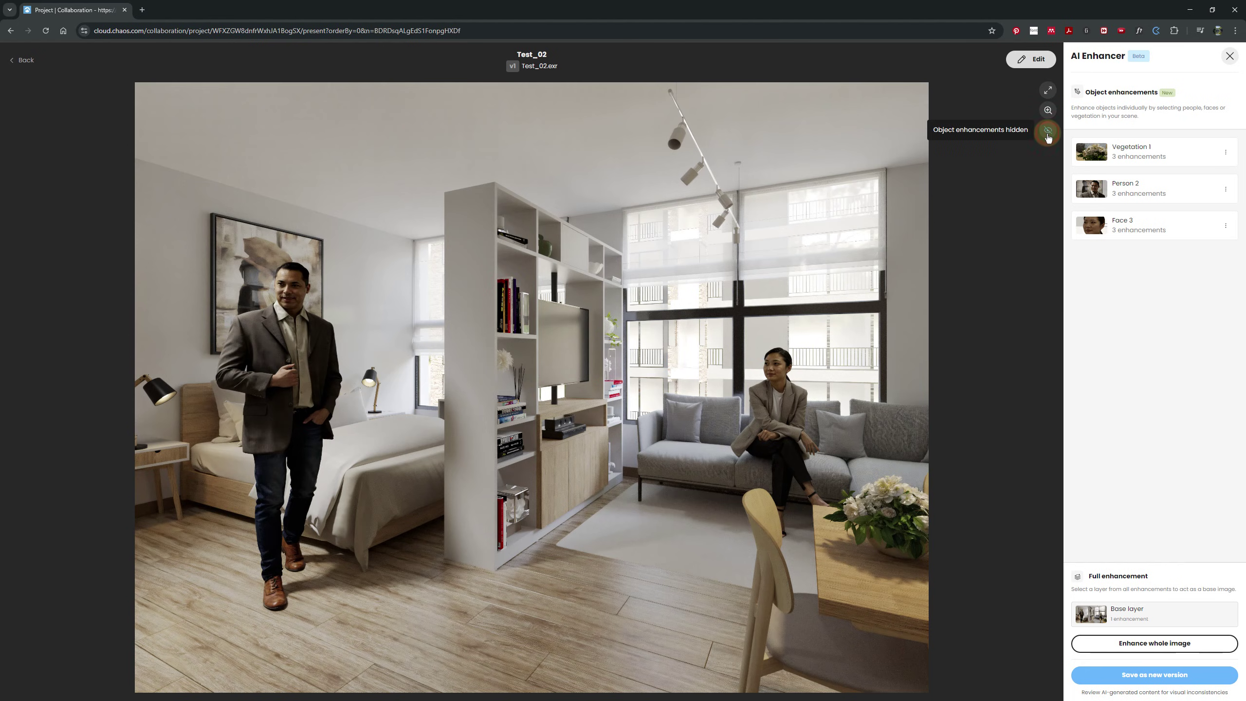
{"action": "left_click", "coordinate": [1048, 133]}
{"action": "left_click", "coordinate": [1048, 132]}
{"action": "left_click", "coordinate": [1048, 133]}
{"action": "left_click", "coordinate": [1048, 133]}
{"action": "left_click", "coordinate": [1048, 132]}
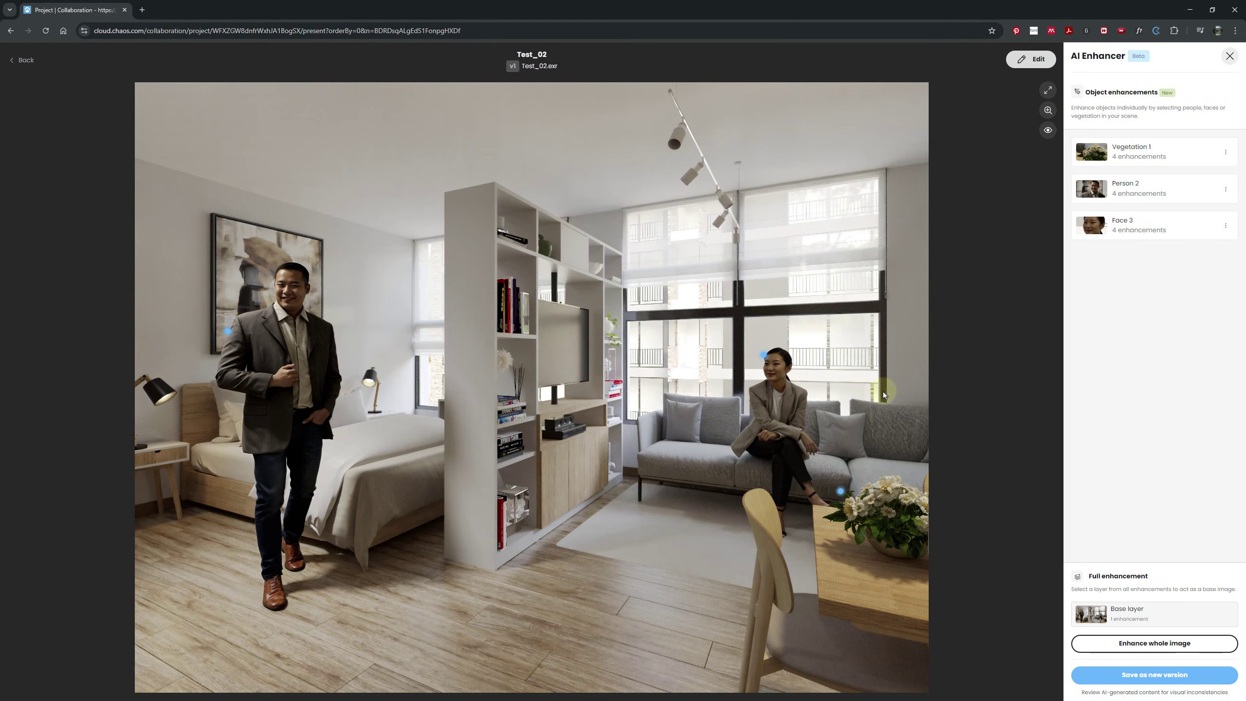
{"action": "left_click", "coordinate": [1089, 673]}
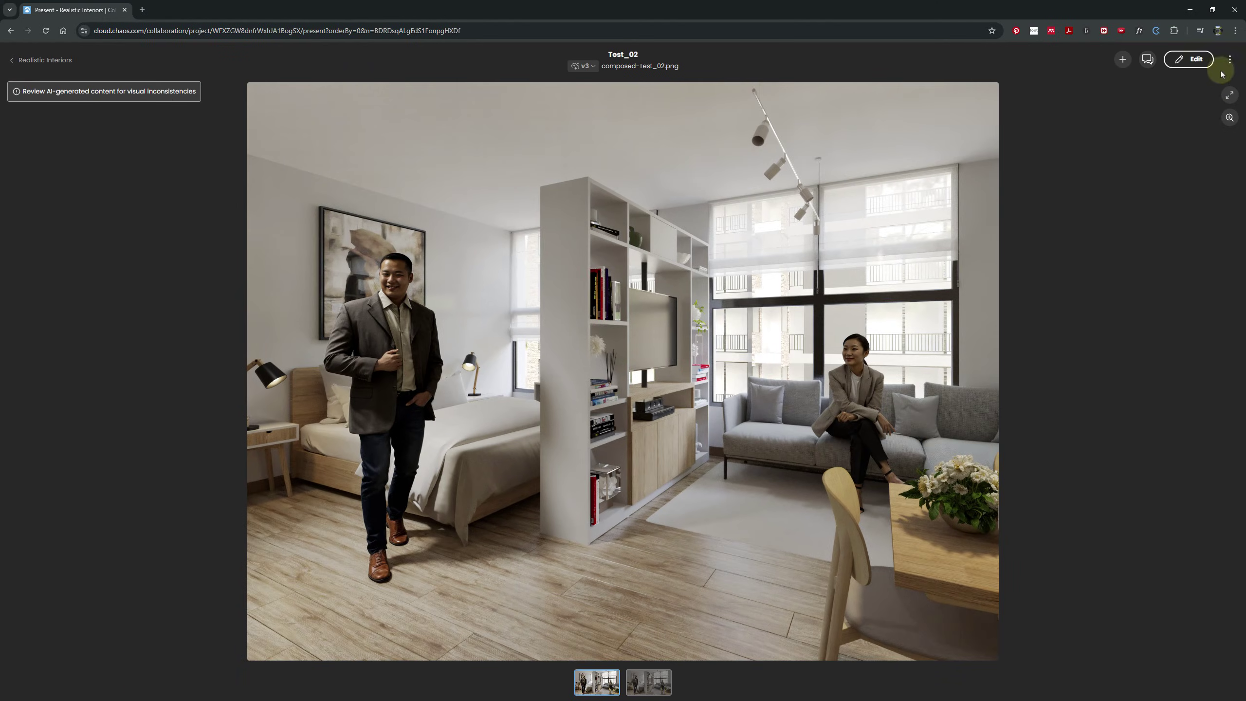
{"action": "left_click", "coordinate": [1228, 61]}
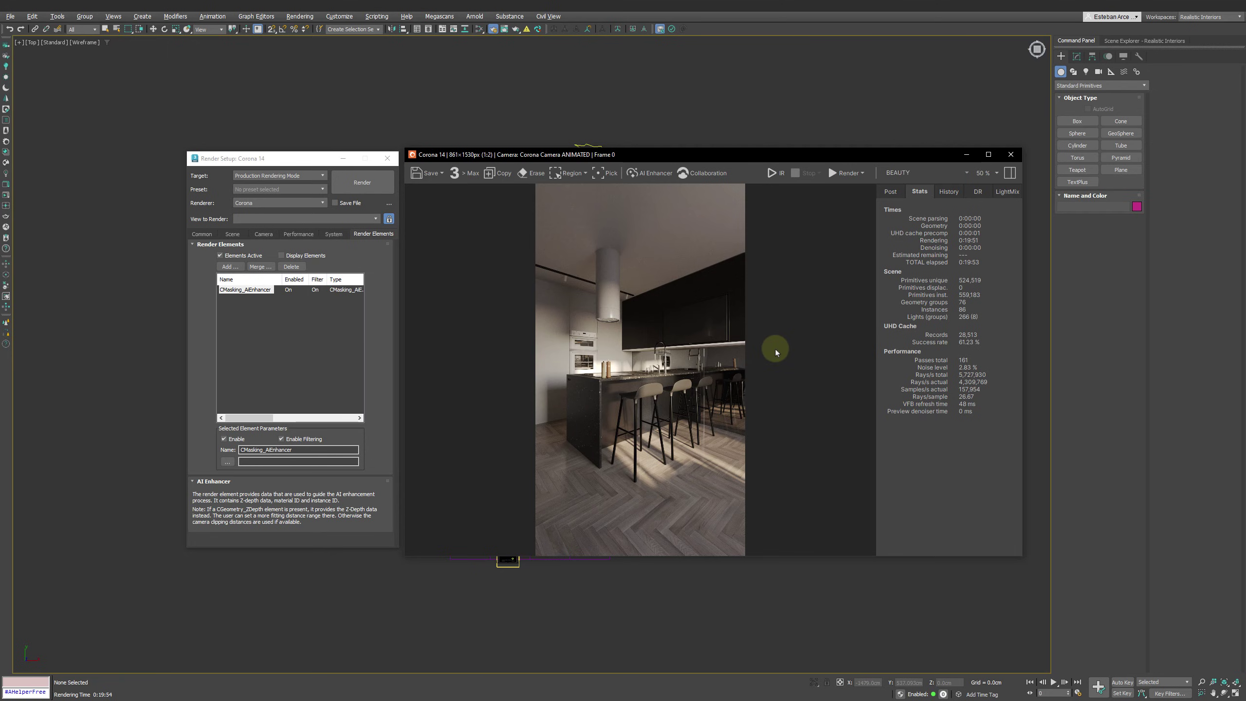
Upload the kitchen render as 'Upscaler test 02' to Realistic Interiors and open it in Chaos Cloud
{"action": "left_click", "coordinate": [706, 172]}
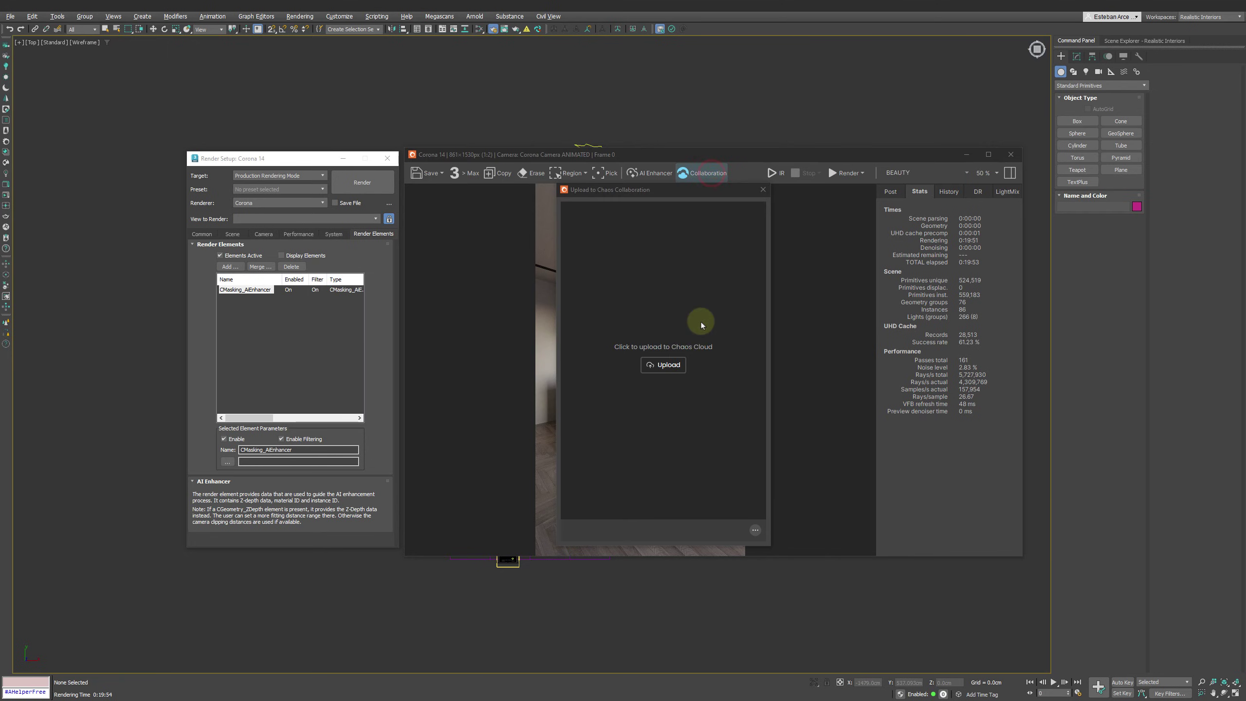
{"action": "left_click", "coordinate": [674, 364]}
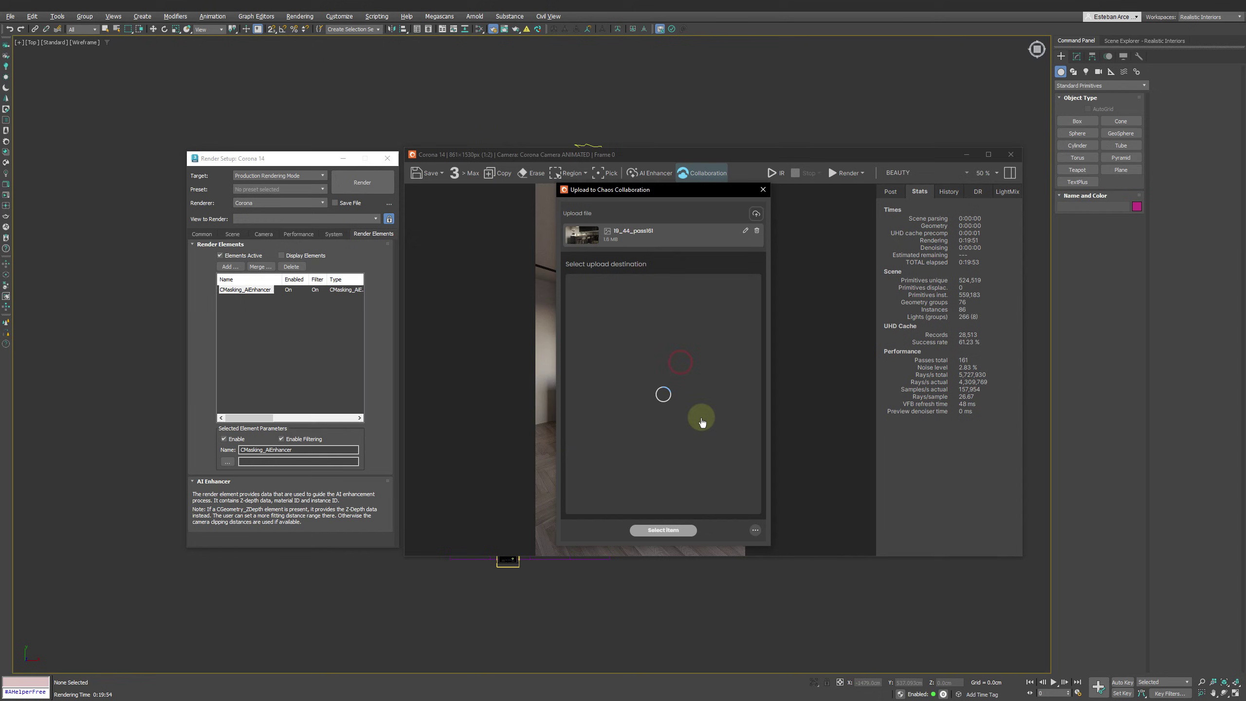
{"action": "left_click", "coordinate": [744, 231]}
{"action": "type", "text": "Upscaler "}
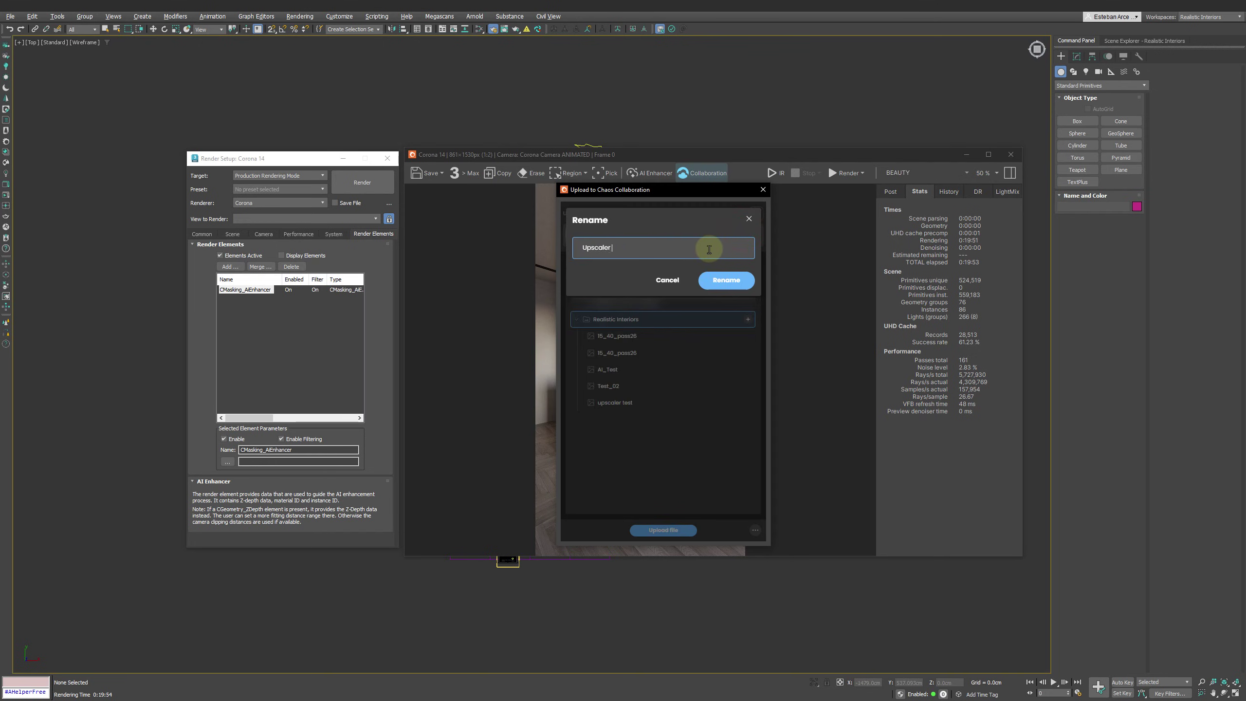
{"action": "type", "text": "test 02"}
{"action": "left_click", "coordinate": [726, 280]}
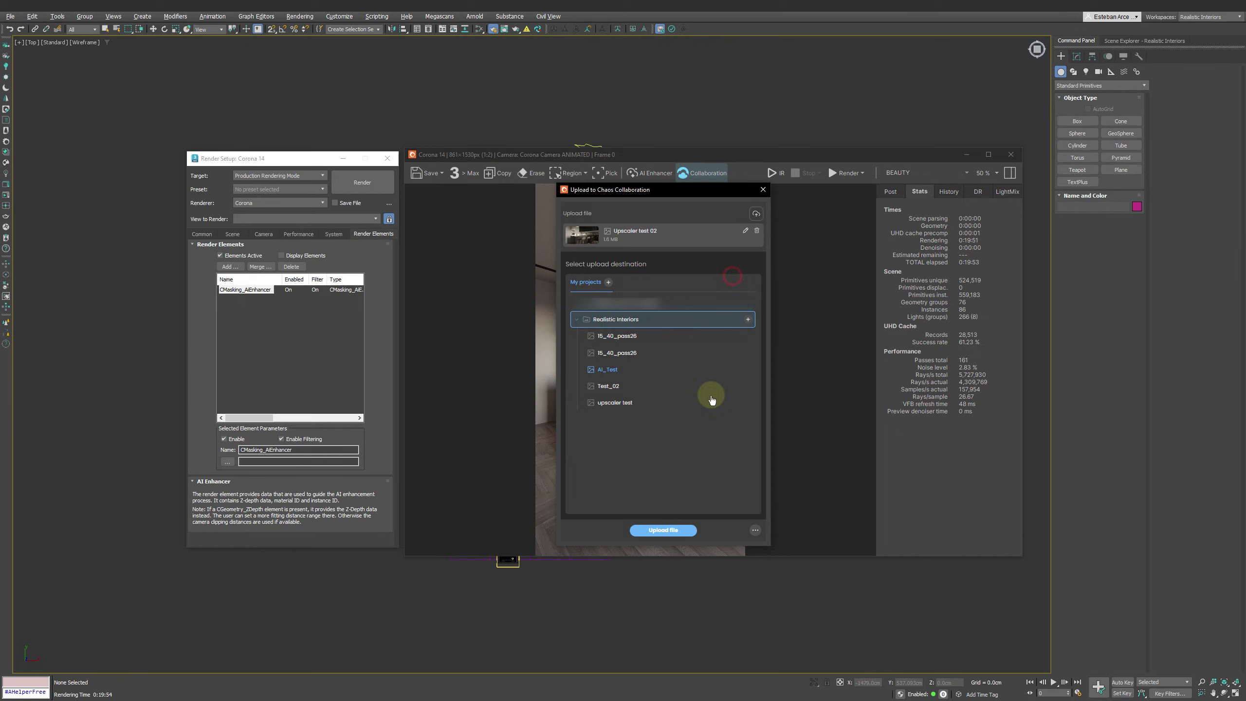
{"action": "left_click", "coordinate": [663, 530]}
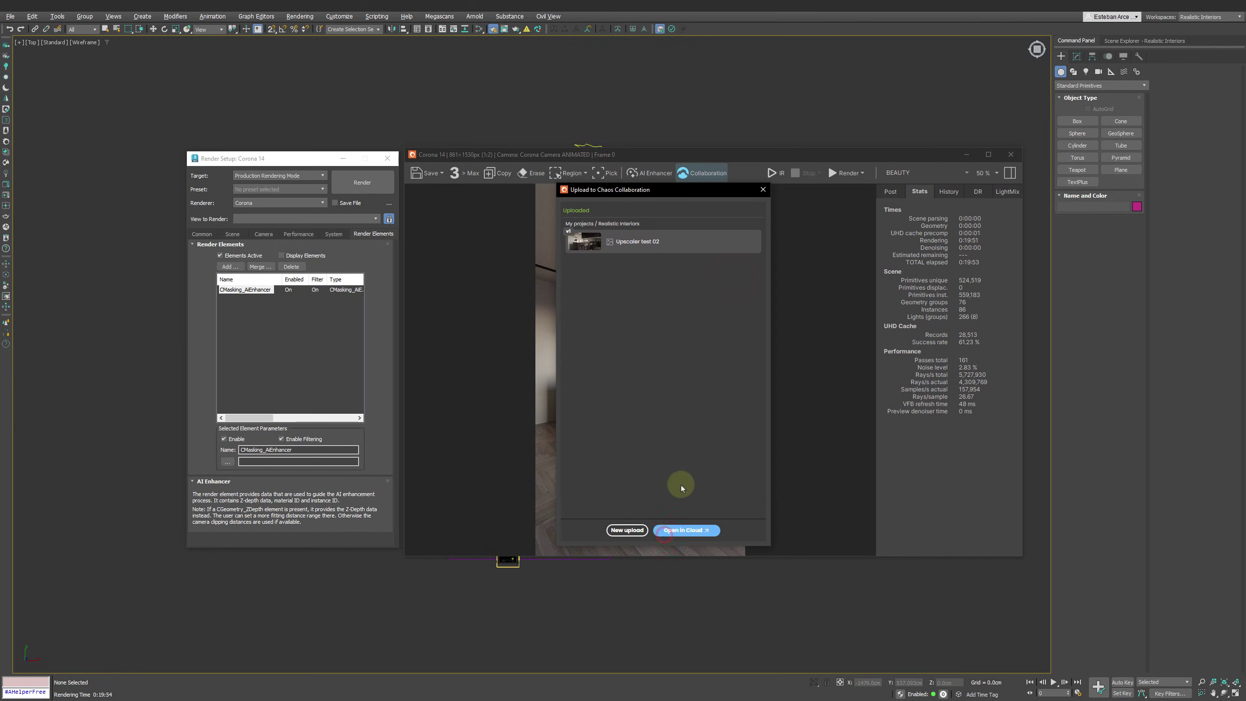
{"action": "left_click", "coordinate": [678, 530]}
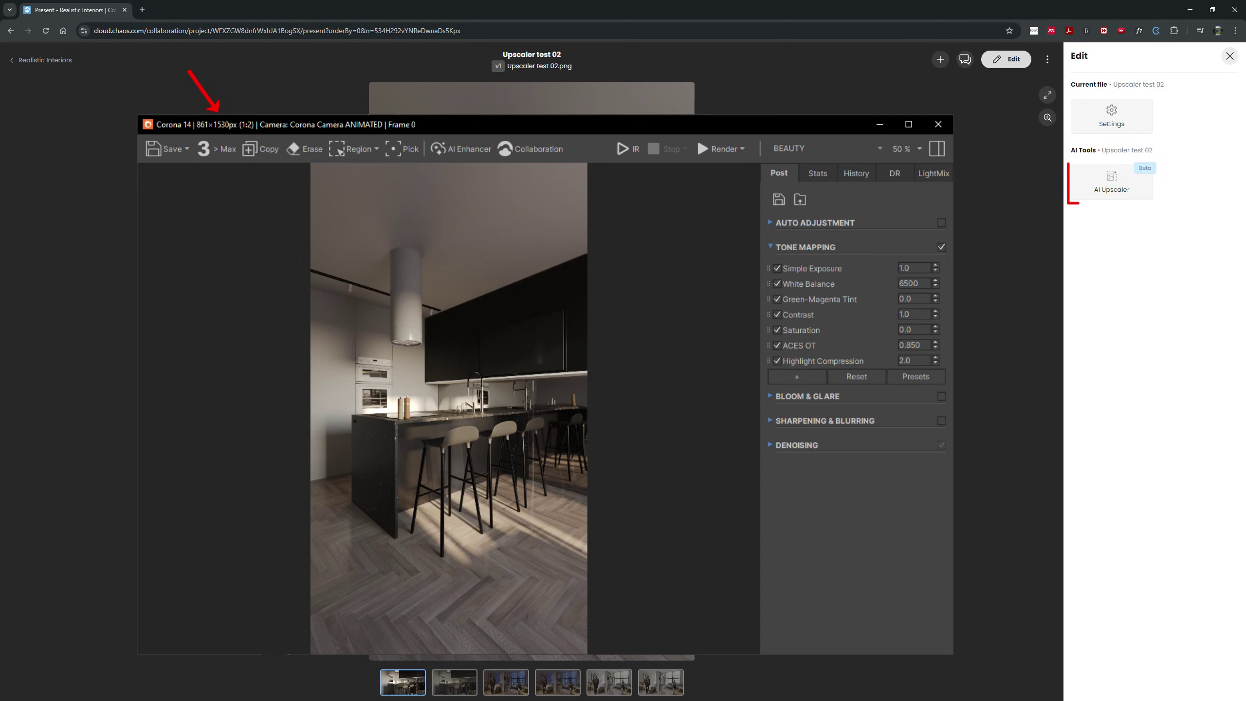
Choose 4x (3444×6120px) in the AI Upscaler and start the upscale
{"action": "left_click", "coordinate": [1118, 179]}
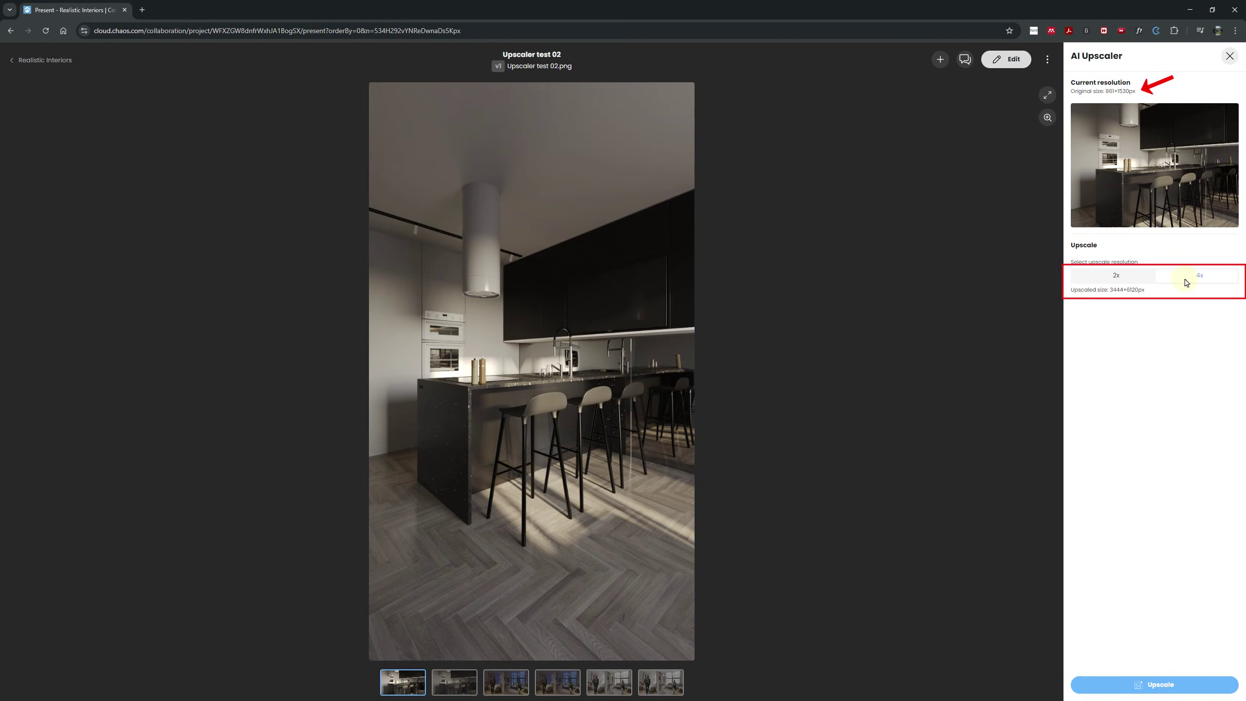
{"action": "left_click", "coordinate": [1100, 281]}
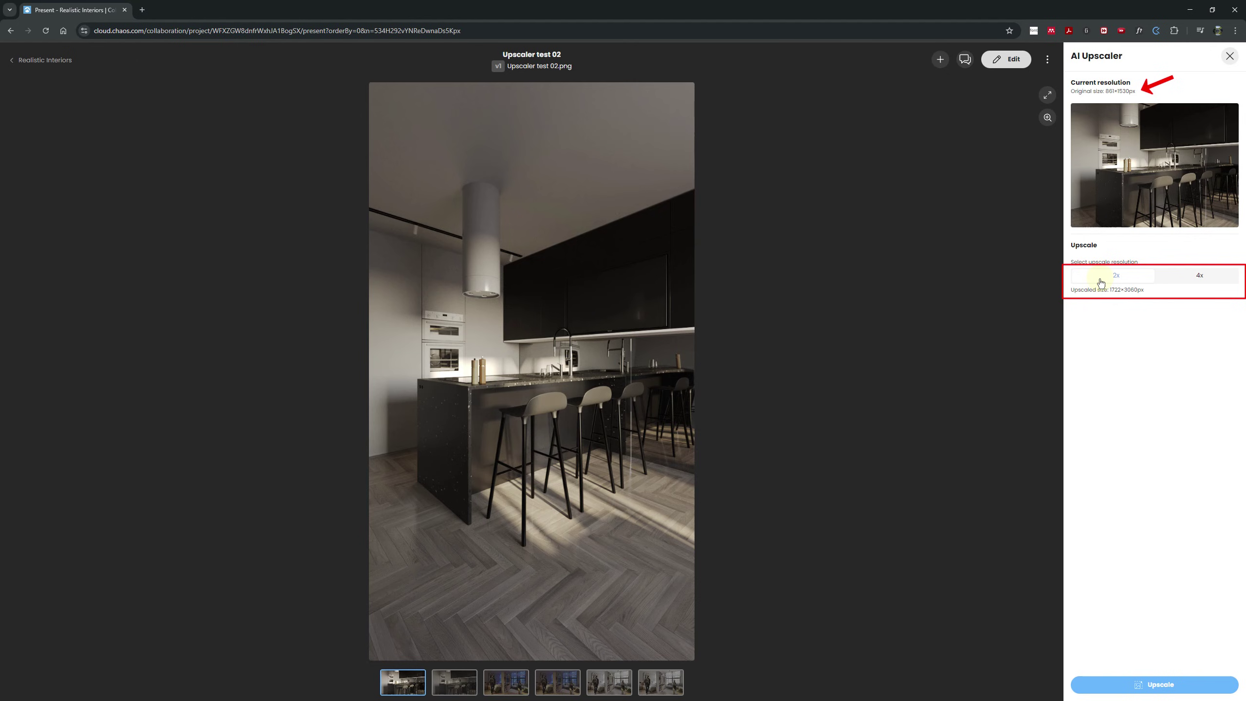
{"action": "left_click", "coordinate": [1201, 275]}
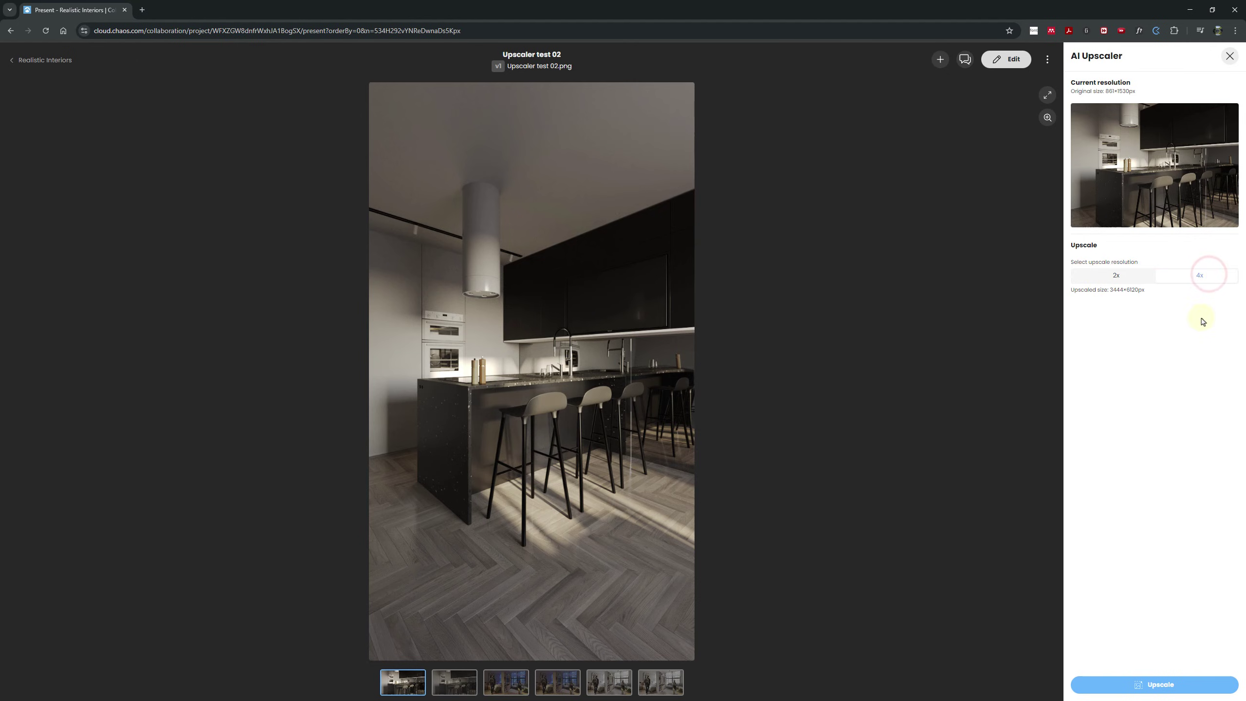
{"action": "left_click", "coordinate": [1169, 684]}
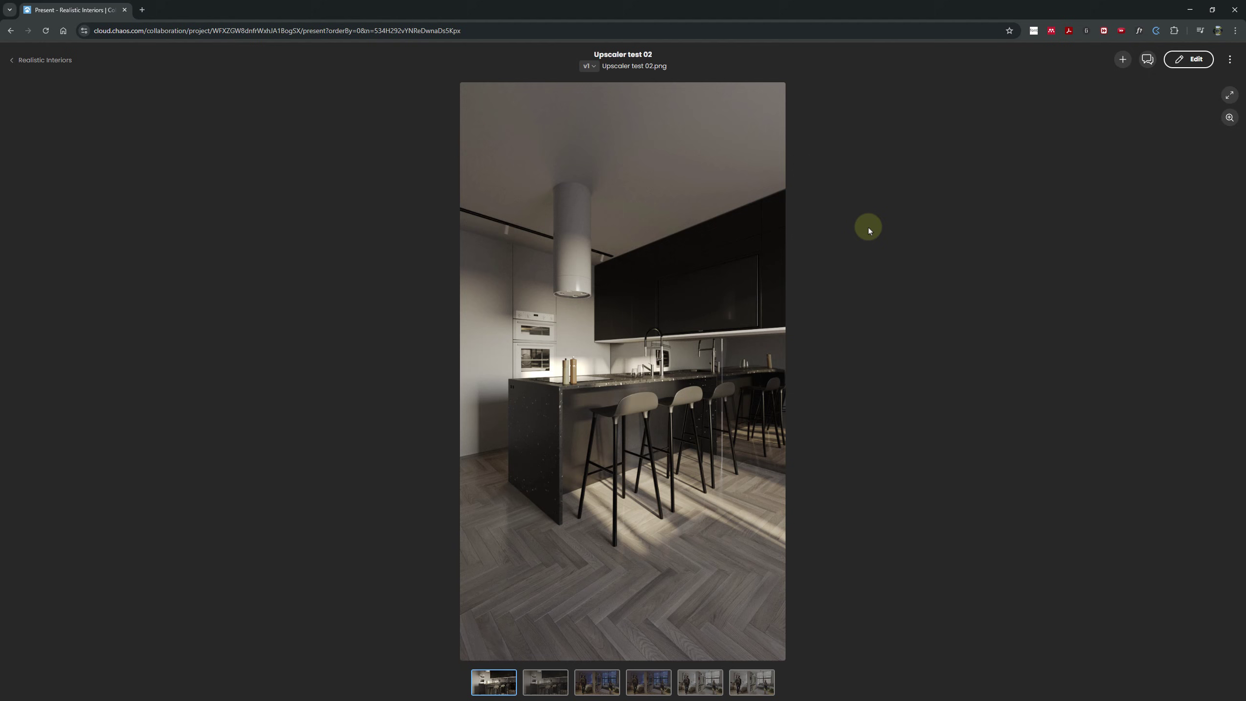
Open the versions list and start an A/B comparison of original and upscaled images
{"action": "left_click", "coordinate": [563, 66]}
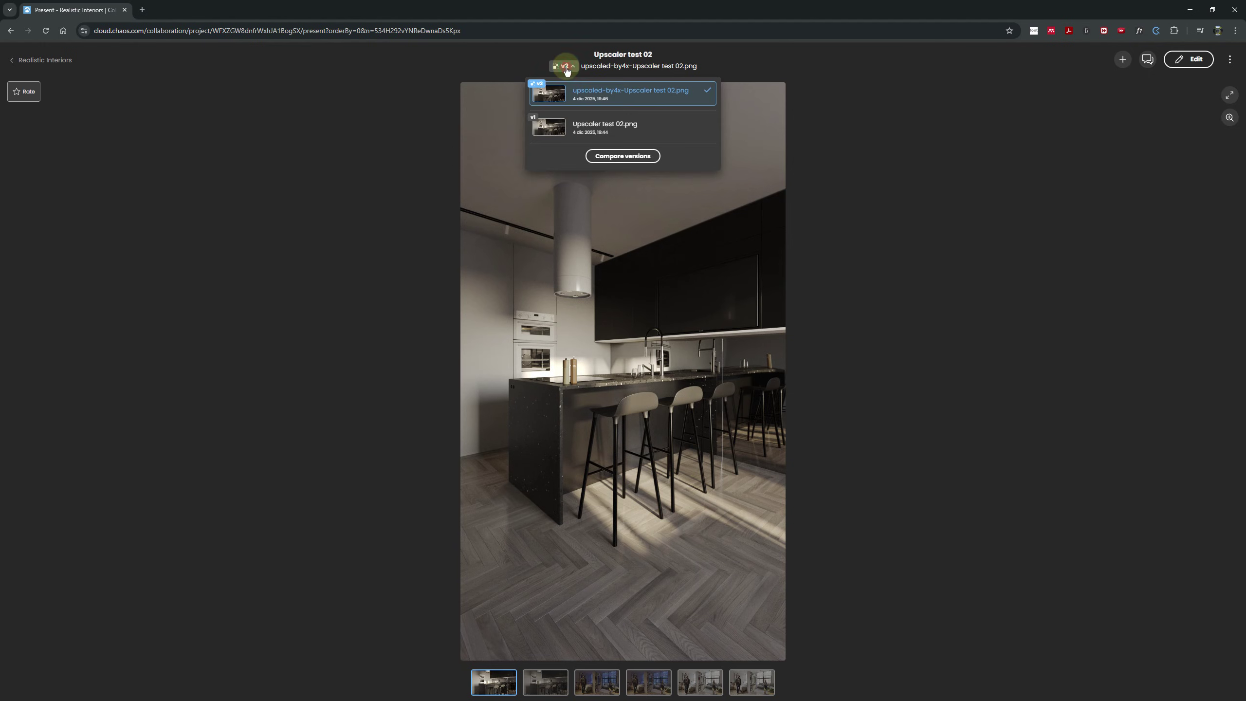
{"action": "left_click", "coordinate": [615, 156]}
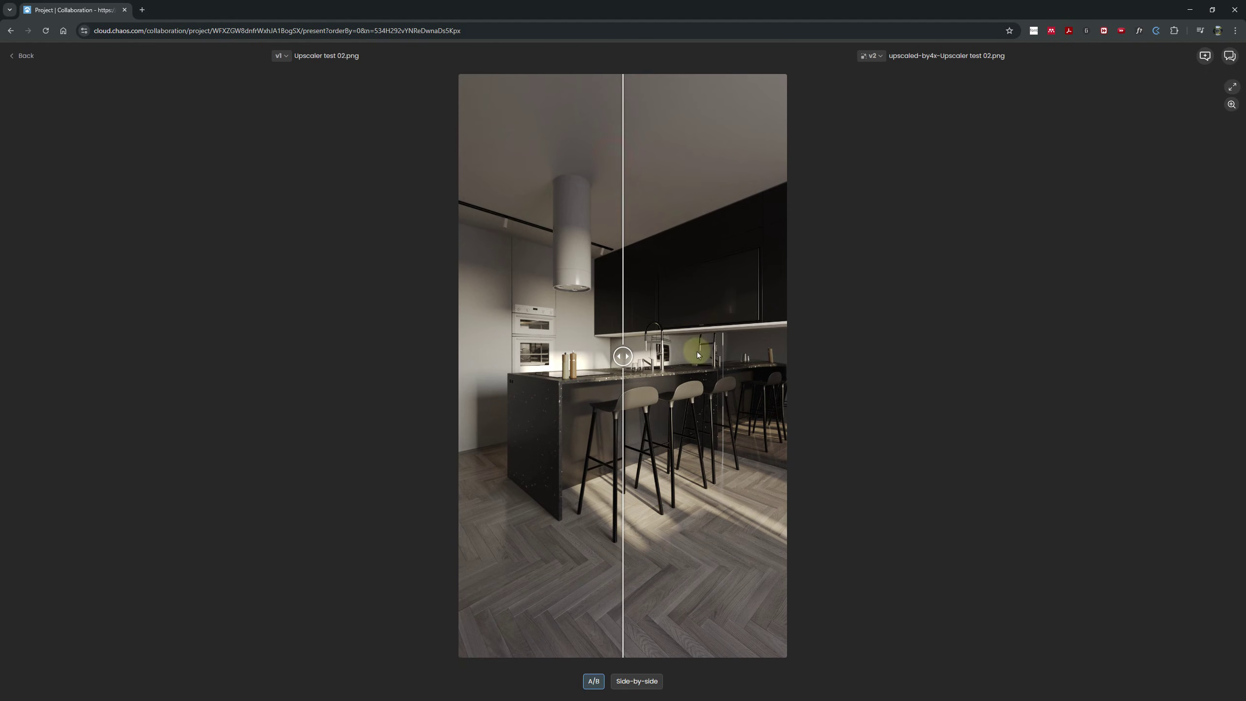
{"action": "scroll", "coordinate": [666, 597], "scroll_direction": "up", "scroll_amount": 6}
{"action": "scroll", "coordinate": [646, 356], "scroll_direction": "down", "scroll_amount": 6}
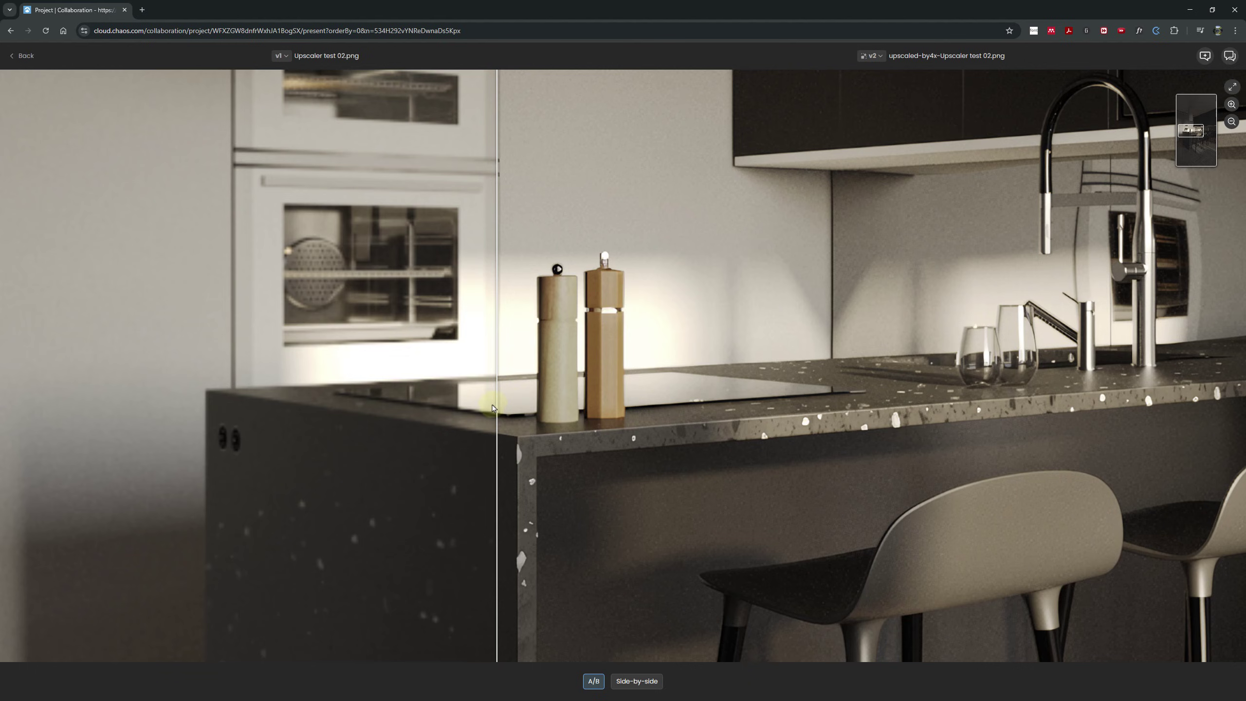
Sweep the divider over the hood, oven and bar stools, then view Side-by-side
{"action": "left_click_drag", "start_coordinate": [497, 405], "coordinate": [1098, 400]}
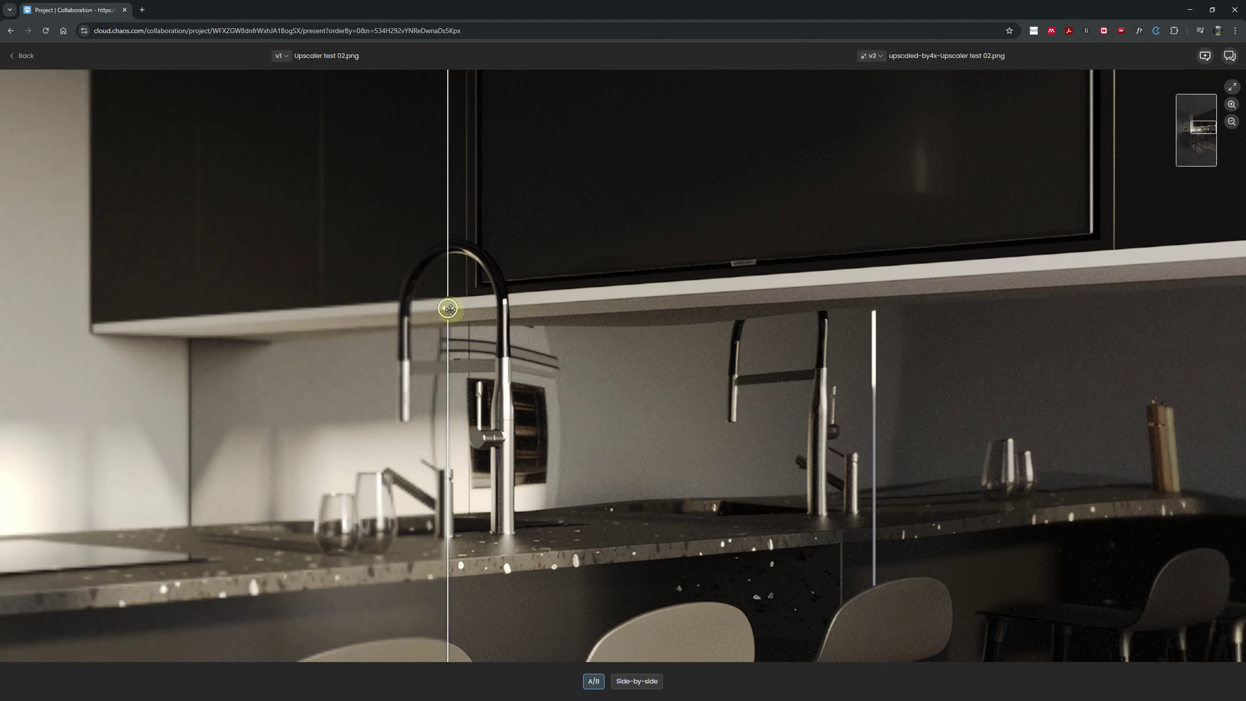
{"action": "left_click_drag", "start_coordinate": [424, 322], "coordinate": [673, 336]}
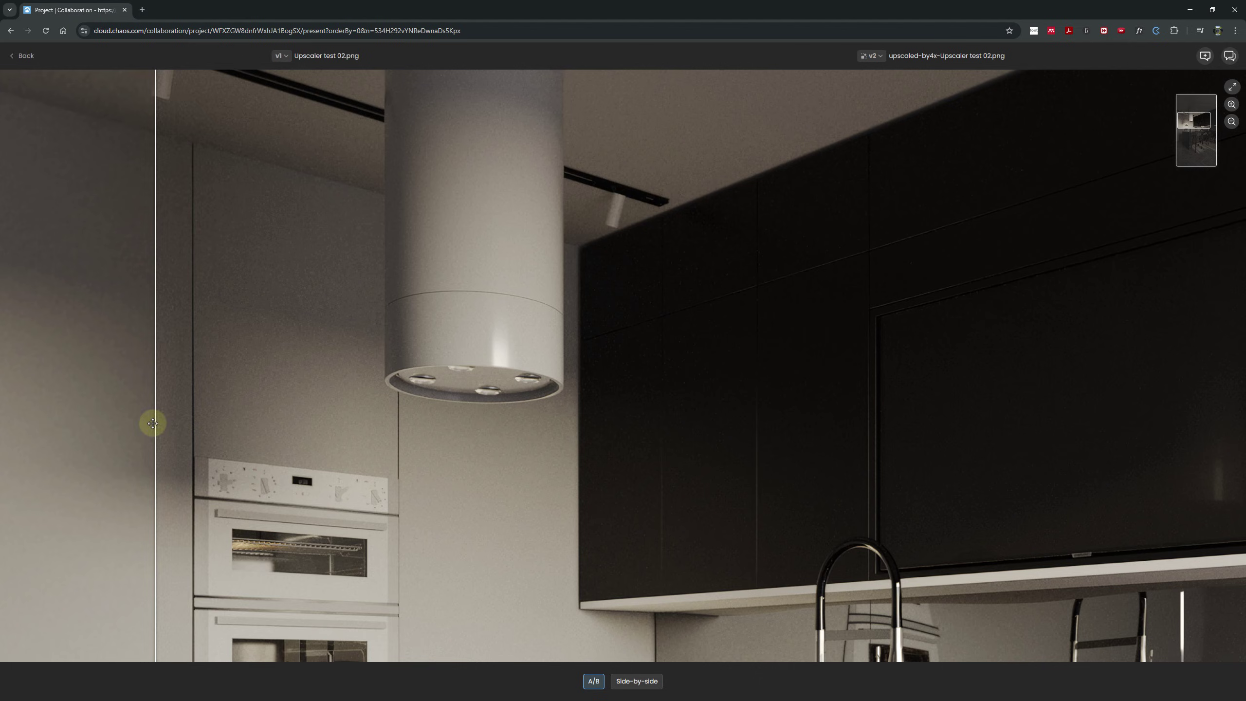
{"action": "left_click_drag", "start_coordinate": [153, 422], "coordinate": [648, 425]}
{"action": "left_click_drag", "start_coordinate": [529, 289], "coordinate": [264, 319]}
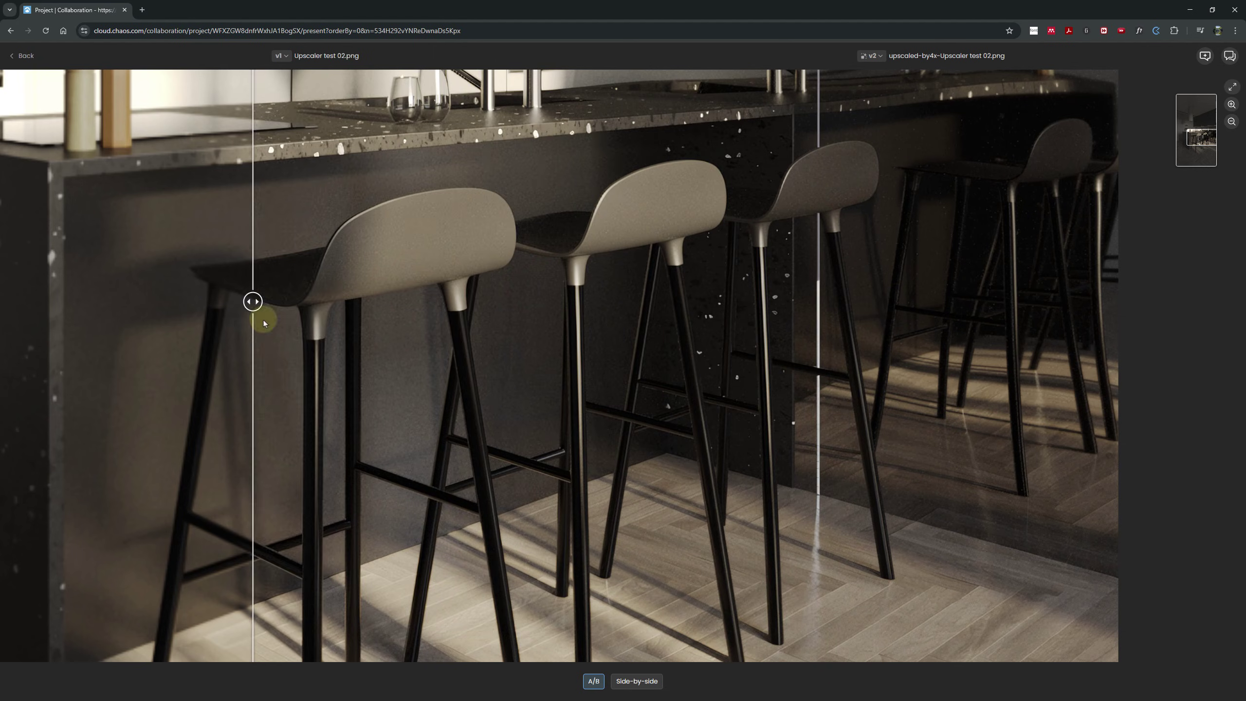
{"action": "scroll", "coordinate": [609, 436], "scroll_direction": "down", "scroll_amount": 5}
{"action": "left_click", "coordinate": [646, 683]}
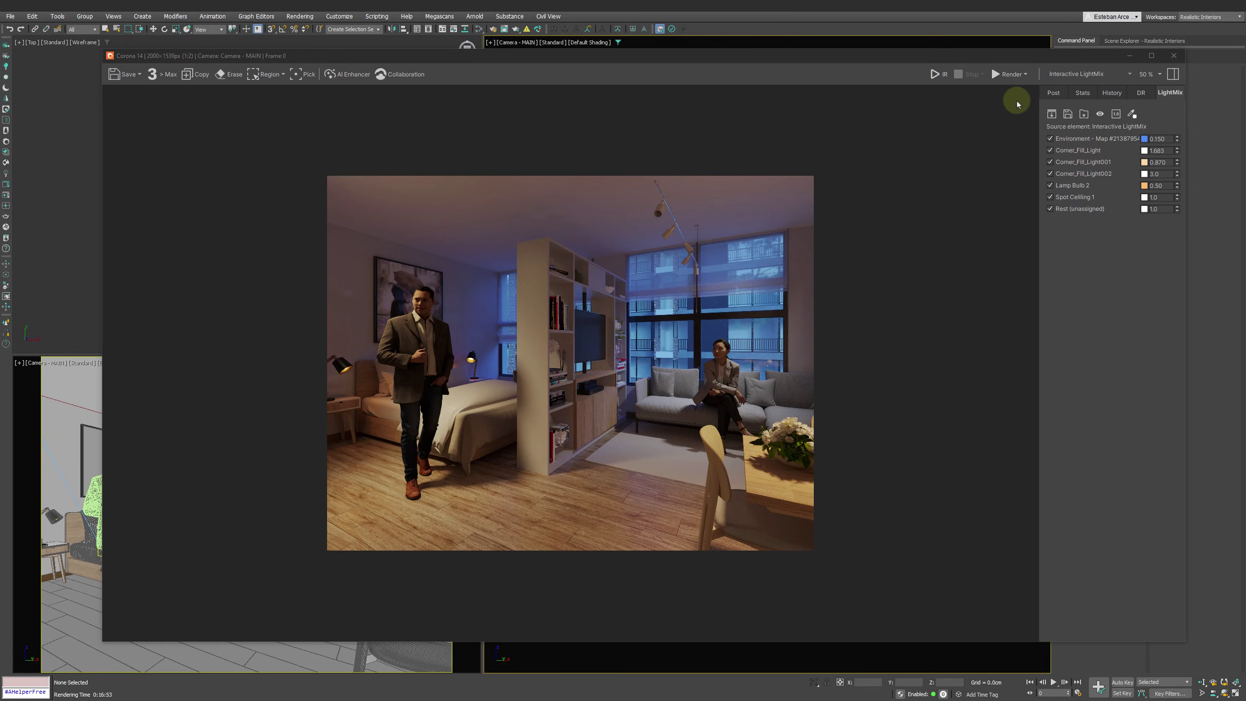
Keep Interactive LightMix displayed and upload the apartment render to Chaos Cloud via AI Enhancer
{"action": "left_click", "coordinate": [1078, 74]}
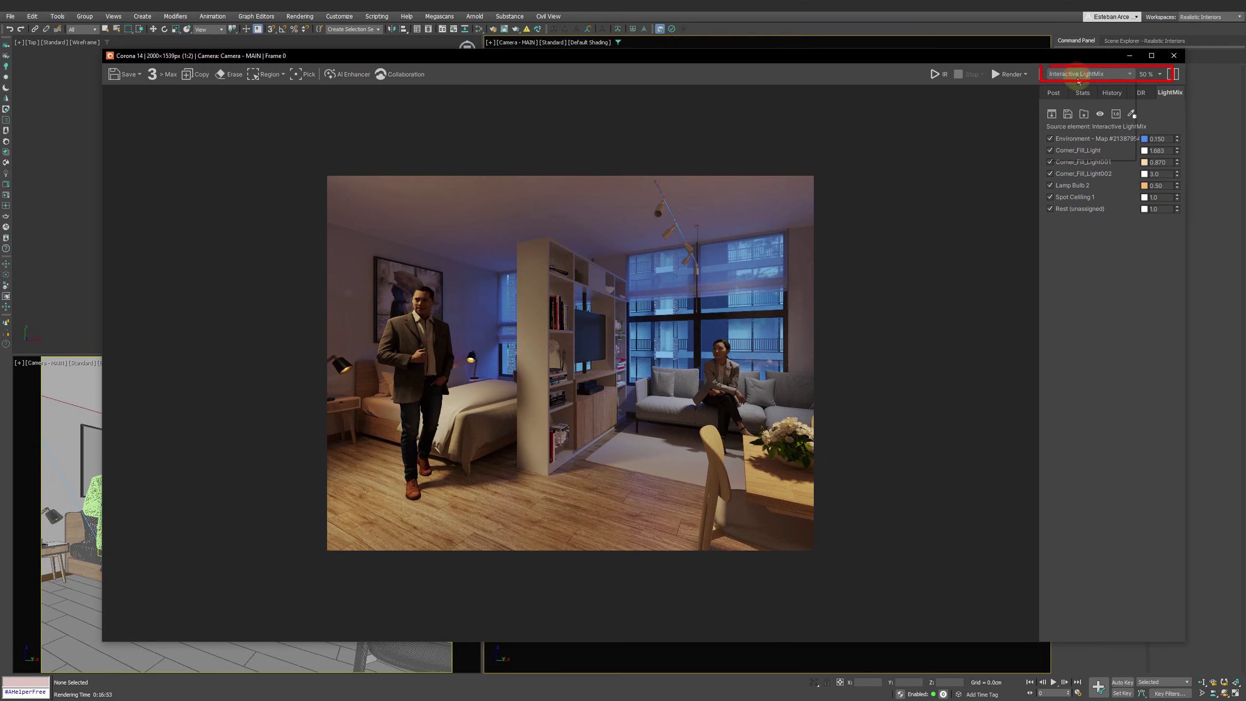
{"action": "left_click", "coordinate": [1077, 105]}
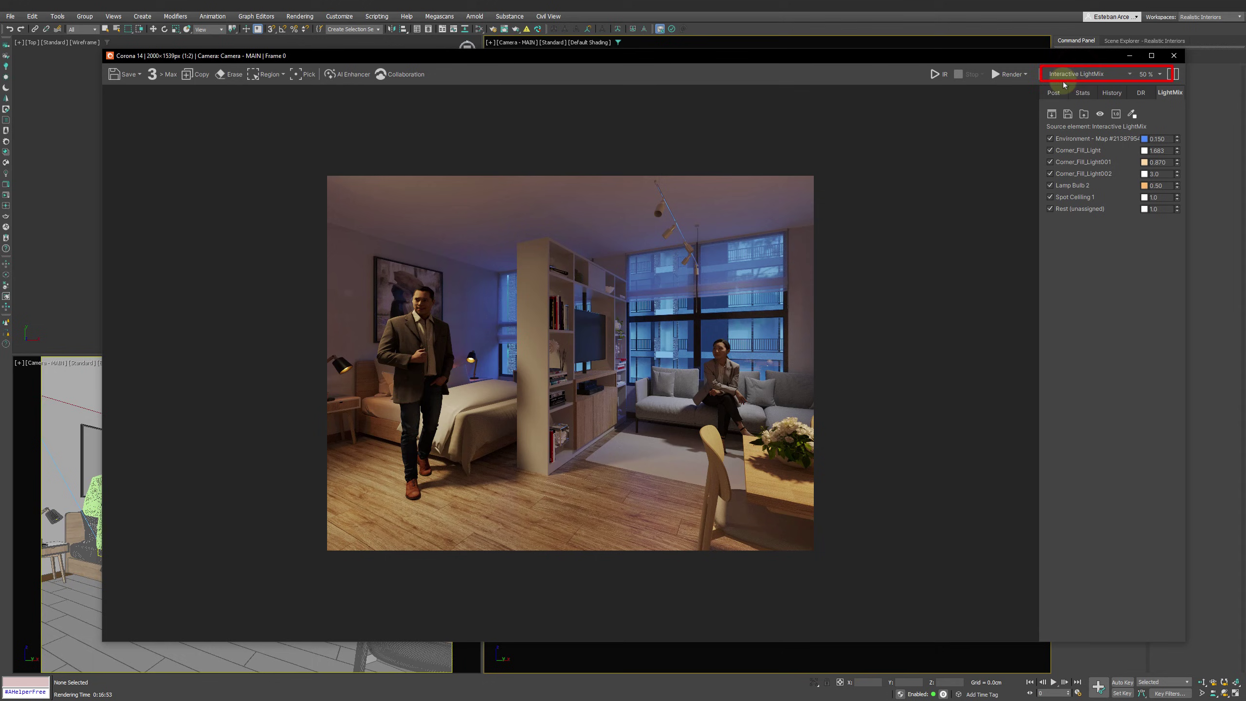
{"action": "left_click", "coordinate": [351, 74]}
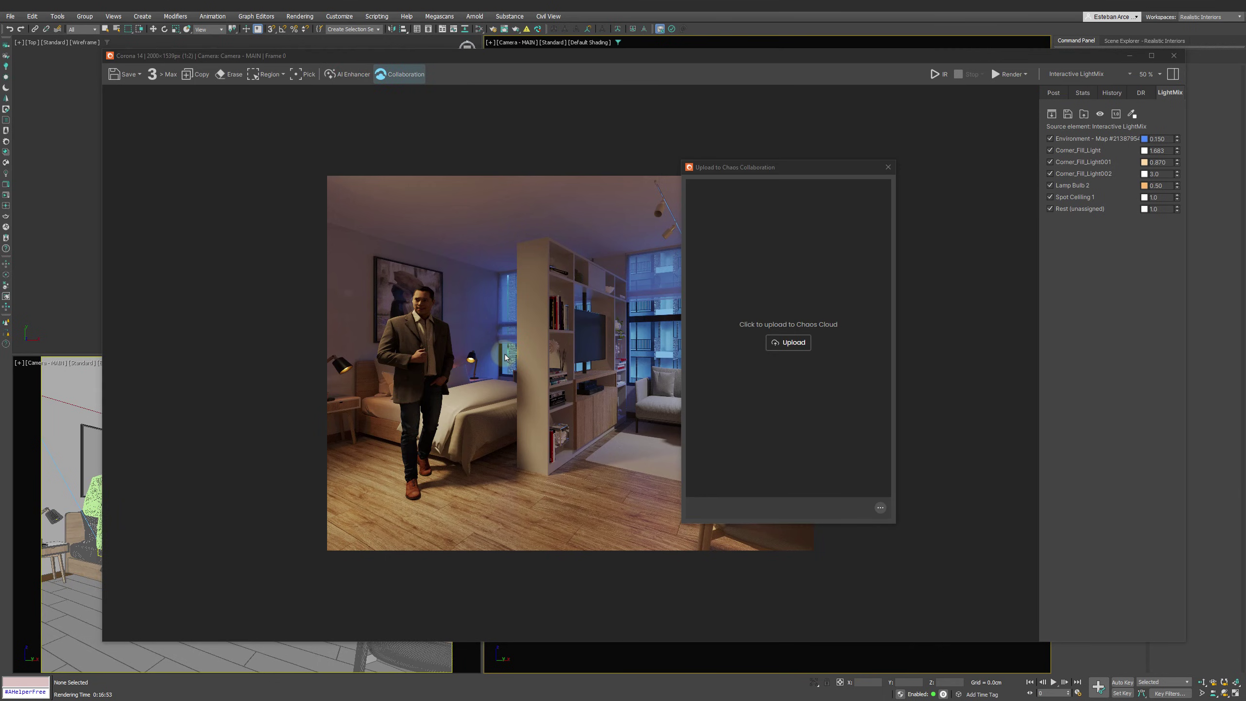
{"action": "left_click", "coordinate": [799, 343]}
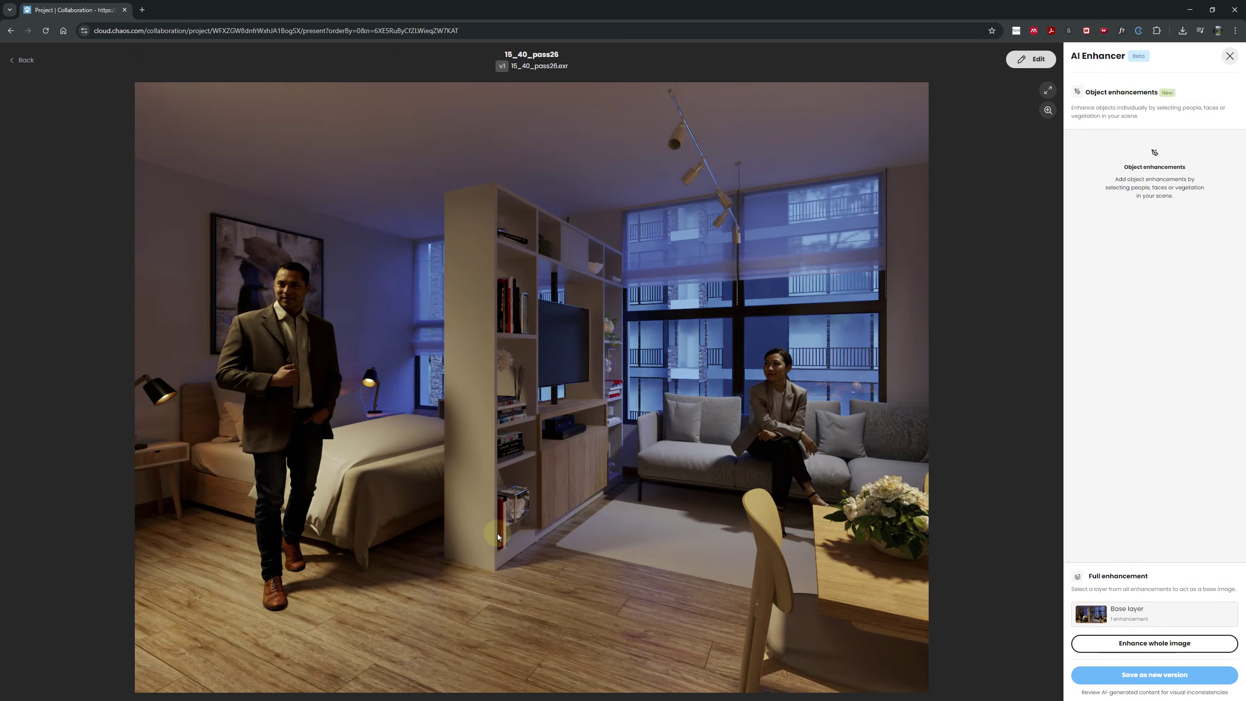
Enhance the standing man's face in the AI Enhancer with Asian ethnicity and a smiling expression
{"action": "left_click", "coordinate": [363, 311]}
{"action": "left_click", "coordinate": [379, 321]}
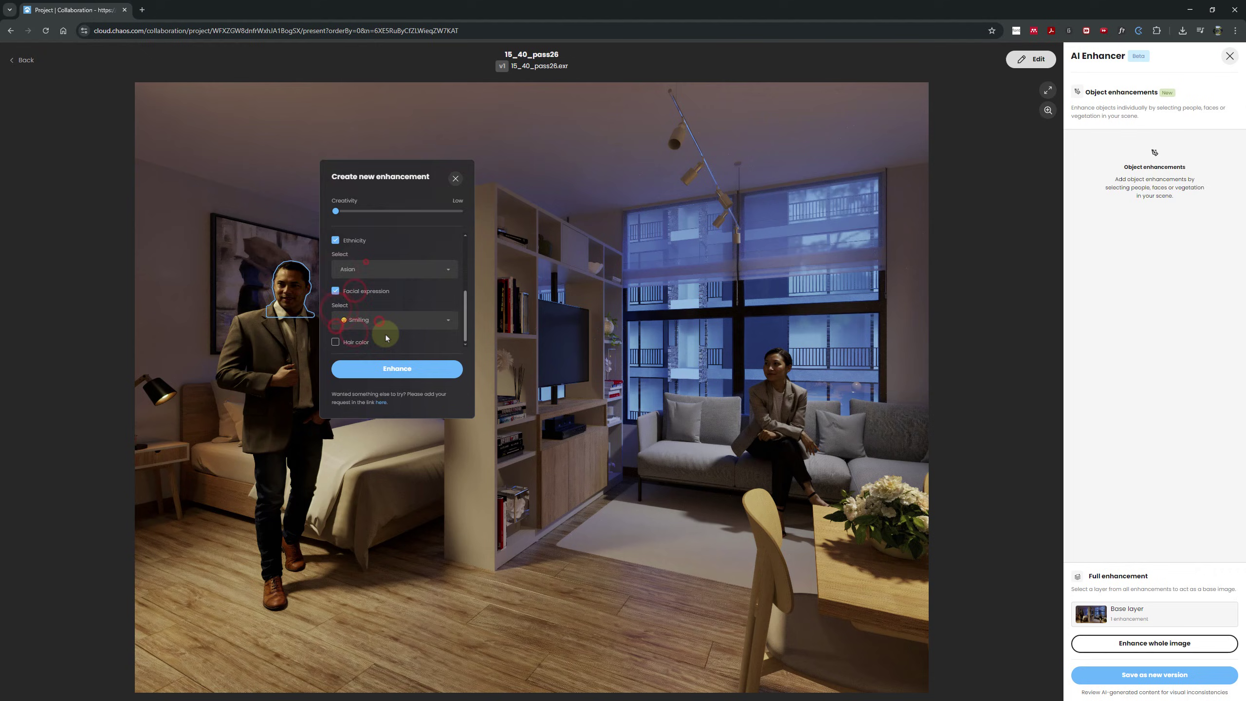
{"action": "left_click", "coordinate": [393, 367]}
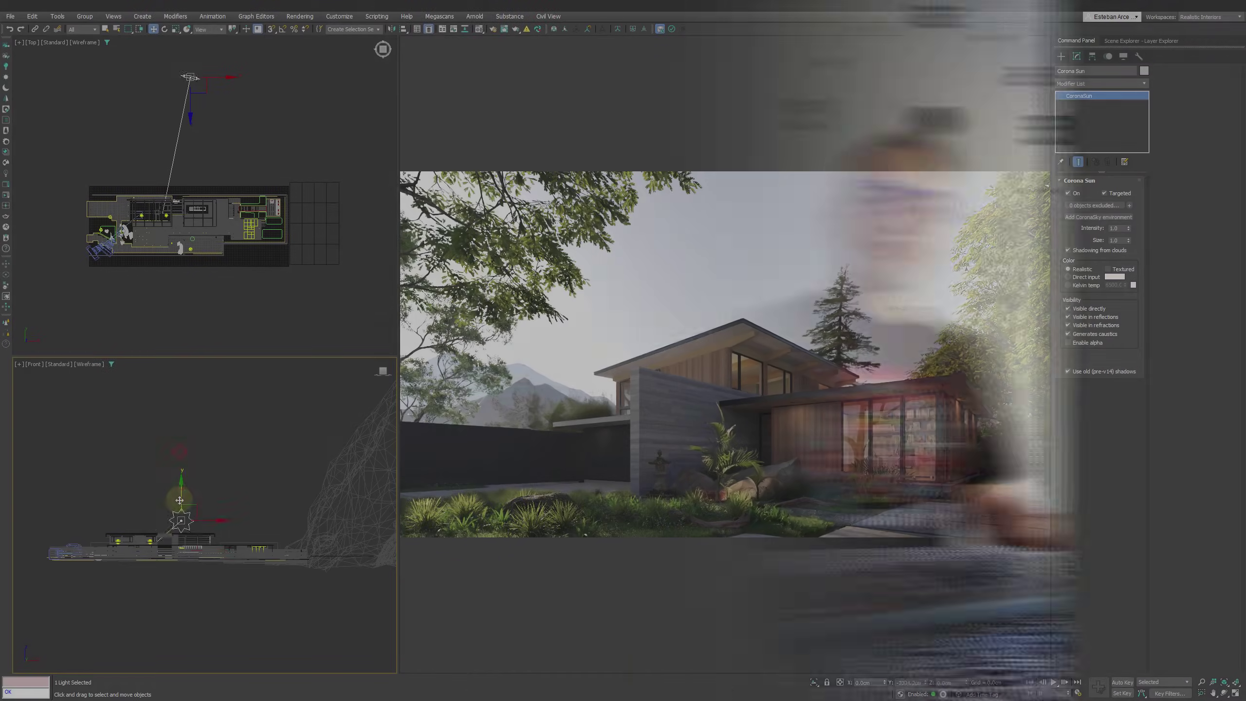
Lower the Corona Sun below the horizon in the Front view, nudge it slightly, then deselect it
{"action": "left_click_drag", "start_coordinate": [180, 500], "coordinate": [180, 549]}
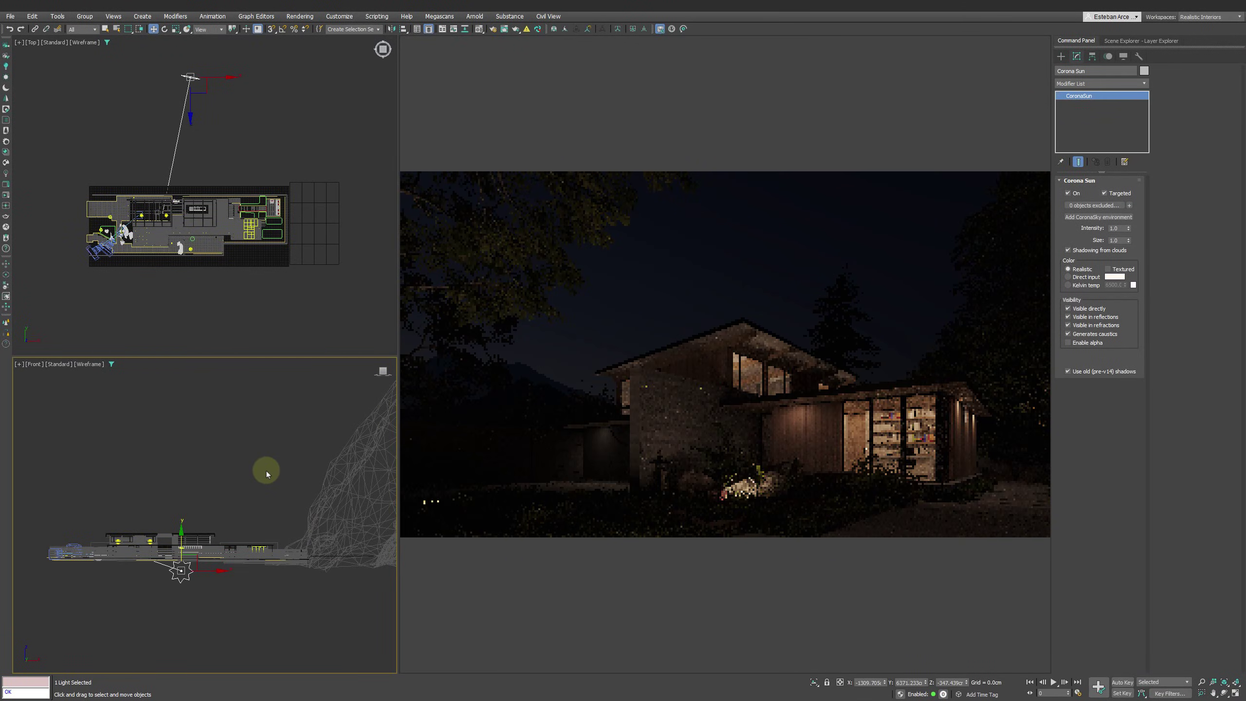
{"action": "left_click_drag", "start_coordinate": [266, 472], "coordinate": [269, 475]}
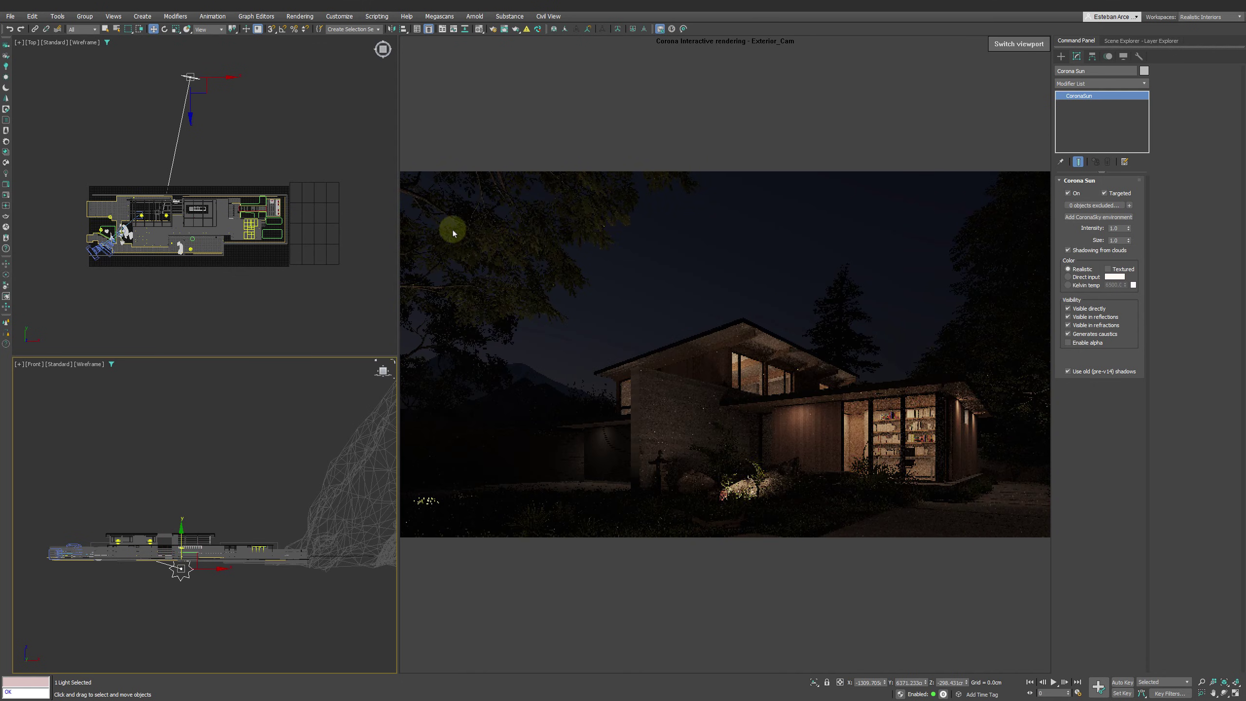
{"action": "left_click", "coordinate": [306, 282]}
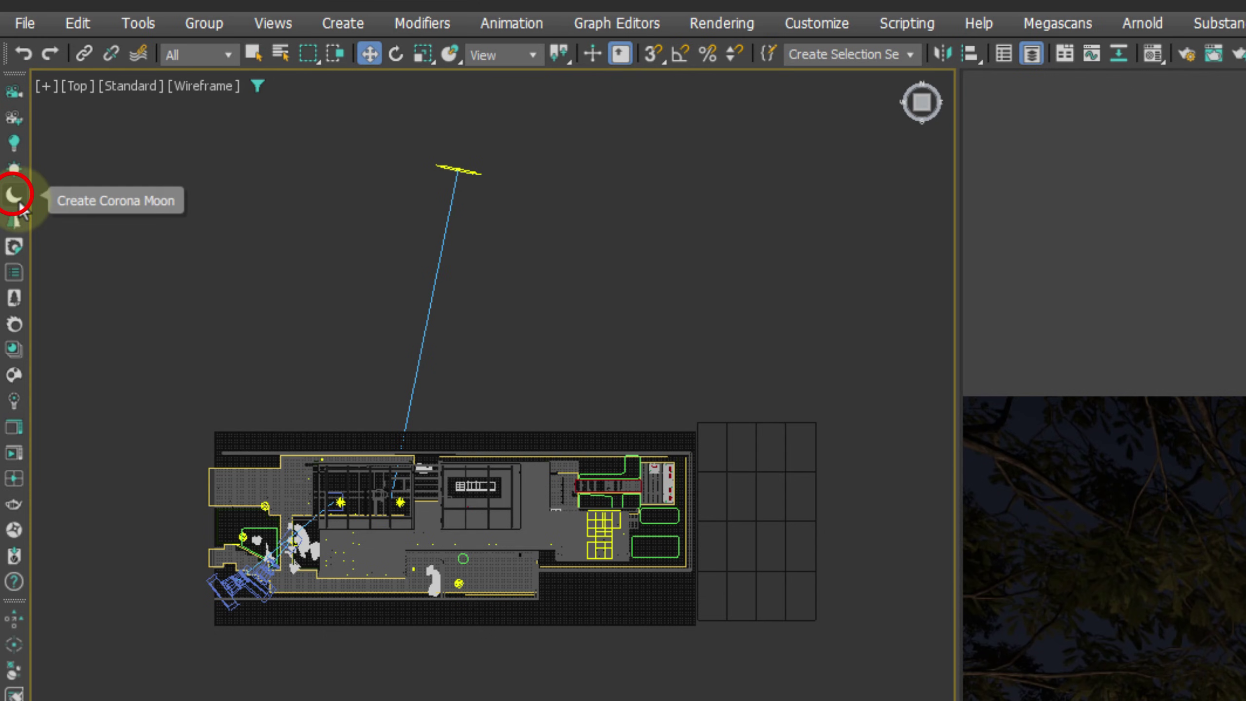
Create a targeted Corona Moon in the Top view and position it in the sky
{"action": "left_click", "coordinate": [1101, 85]}
{"action": "left_click", "coordinate": [1069, 88]}
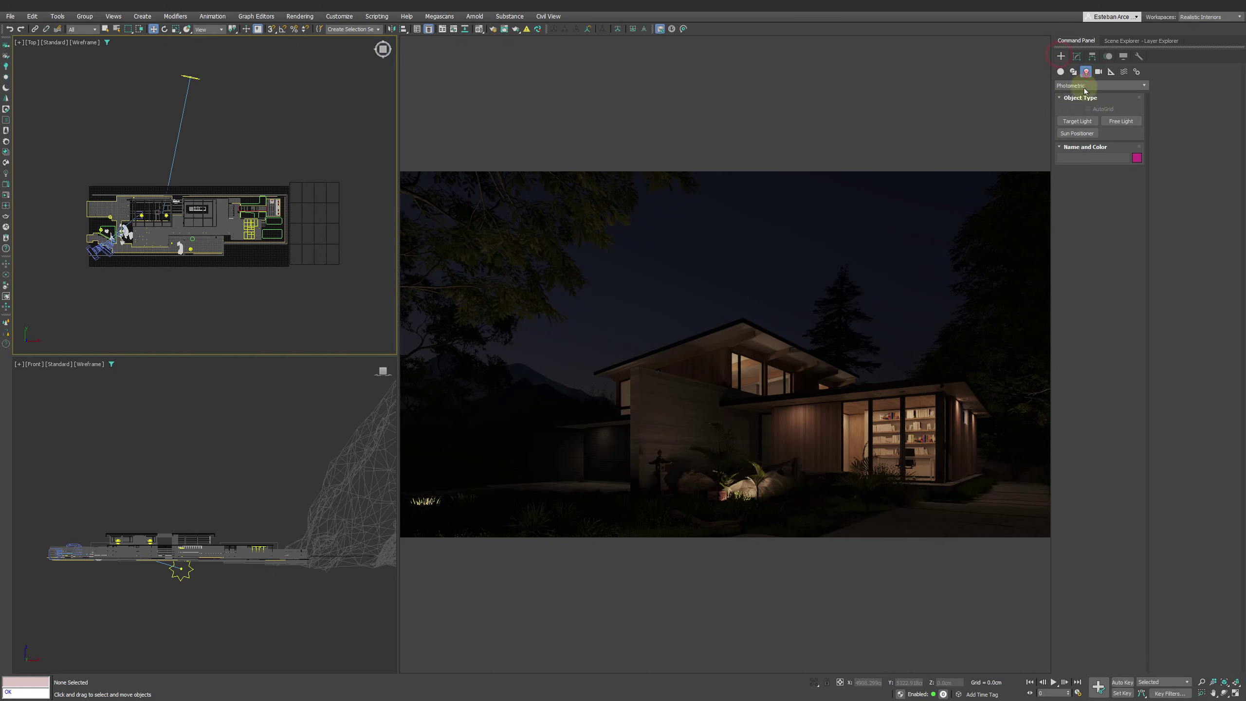
{"action": "left_click", "coordinate": [1121, 121]}
{"action": "left_click_drag", "start_coordinate": [249, 72], "coordinate": [182, 208]}
{"action": "right_click", "coordinate": [195, 157]}
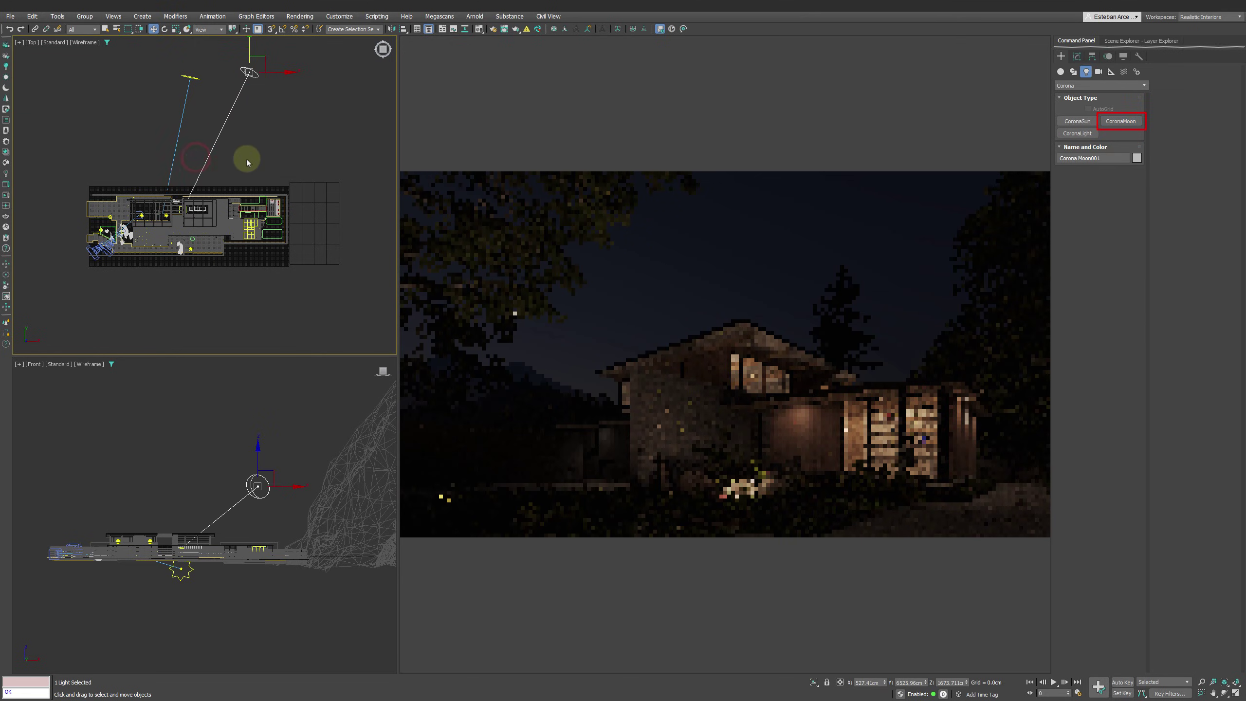
{"action": "left_click_drag", "start_coordinate": [264, 56], "coordinate": [297, 71]}
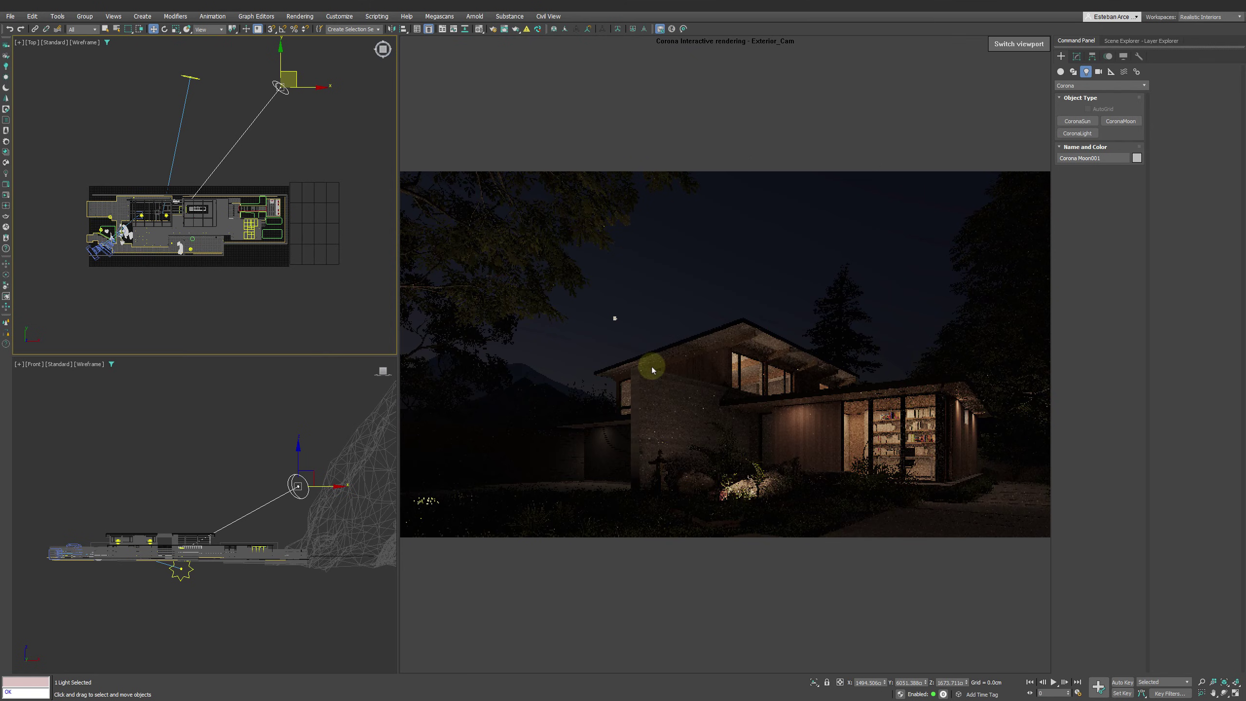
Set the moon's size to 10 and its illumination intensity to 100
{"action": "left_click", "coordinate": [1077, 56]}
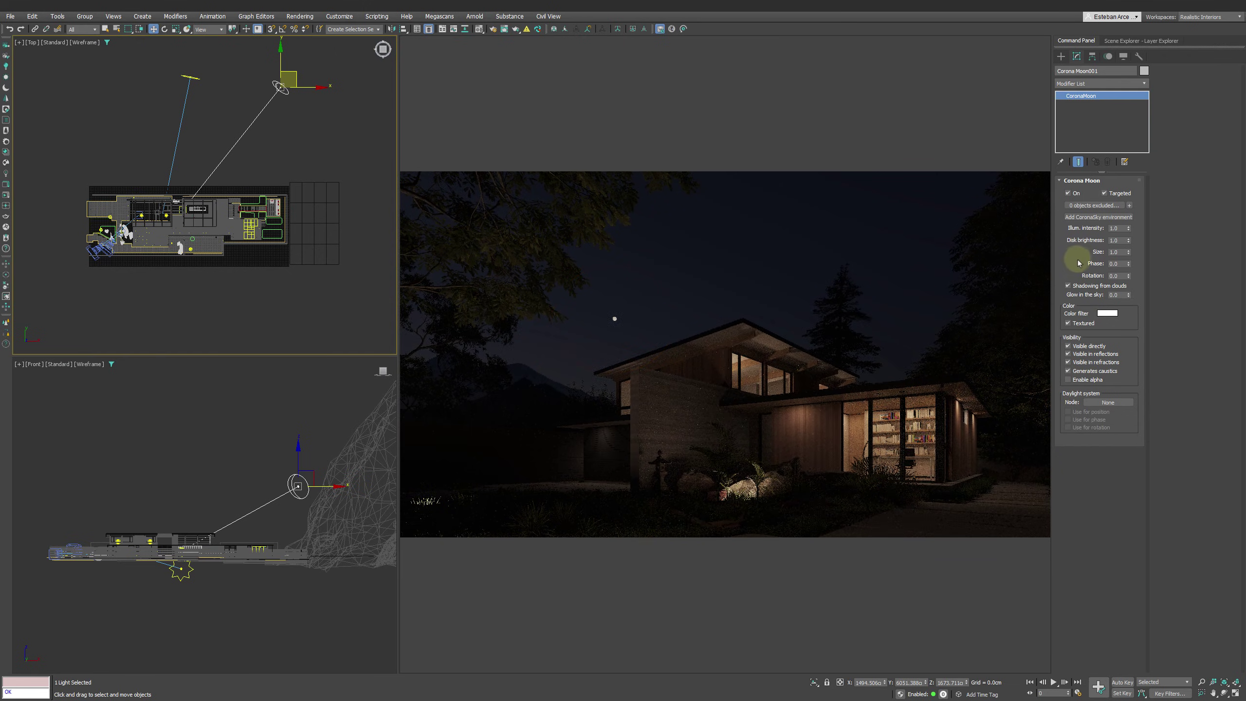
{"action": "left_click", "coordinate": [1116, 251]}
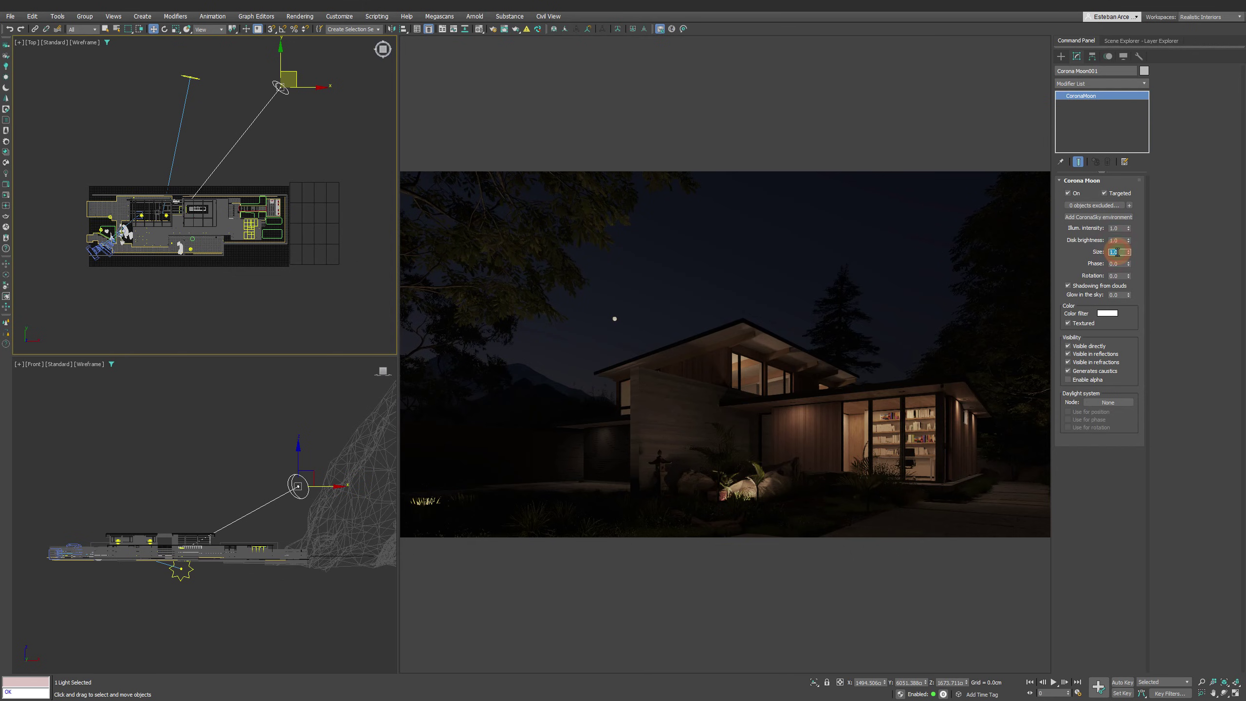
{"action": "type", "text": "10"}
{"action": "key", "text": "Return"}
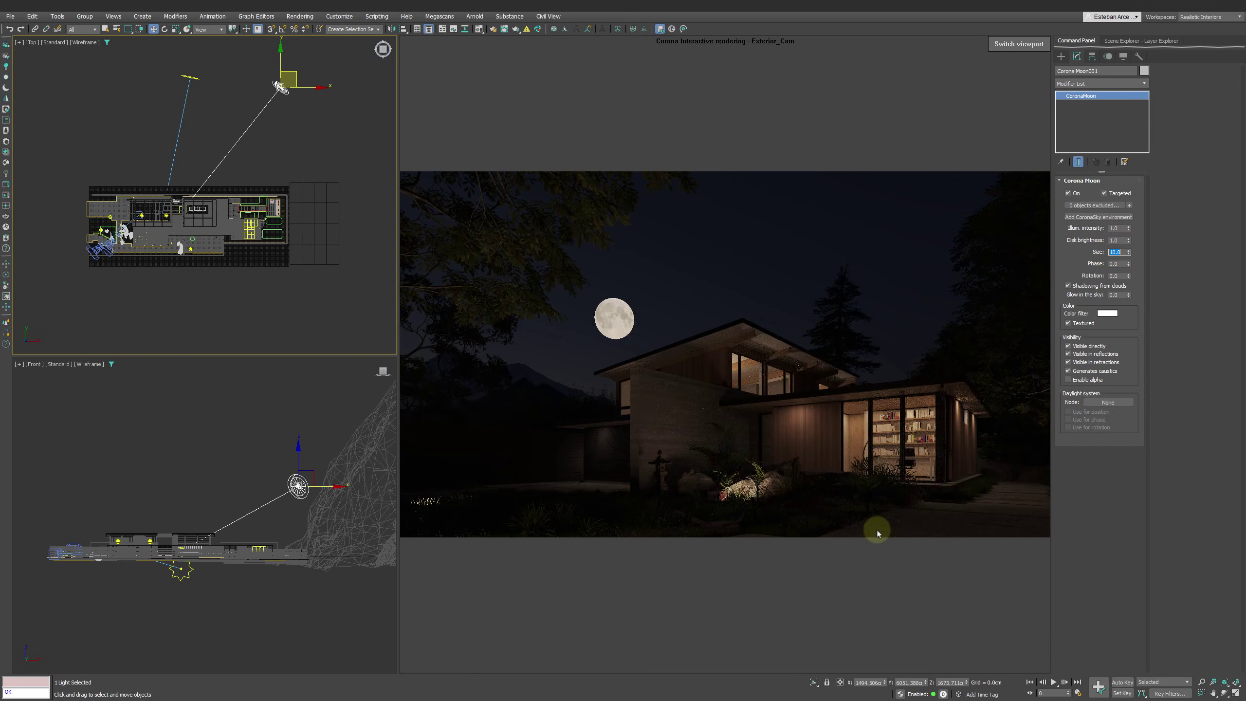
{"action": "left_click", "coordinate": [1117, 228]}
{"action": "type", "text": "10"}
{"action": "key", "text": "Return"}
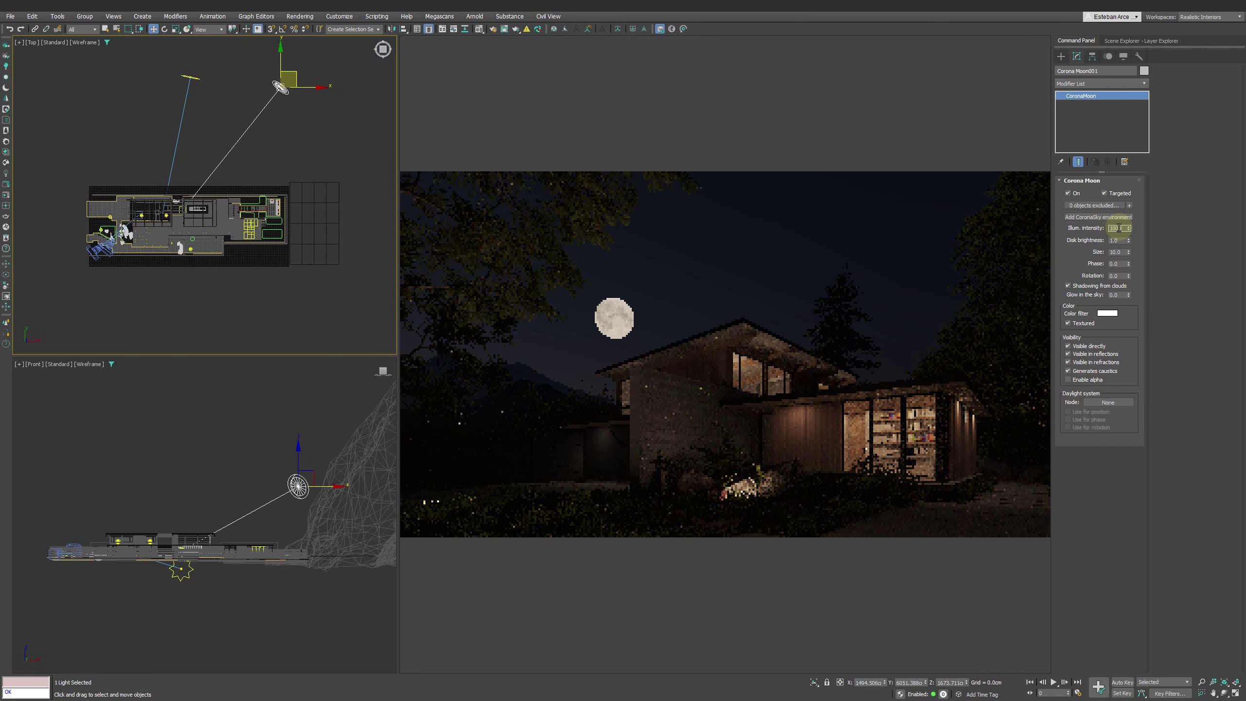
{"action": "double_click", "coordinate": [1118, 227]}
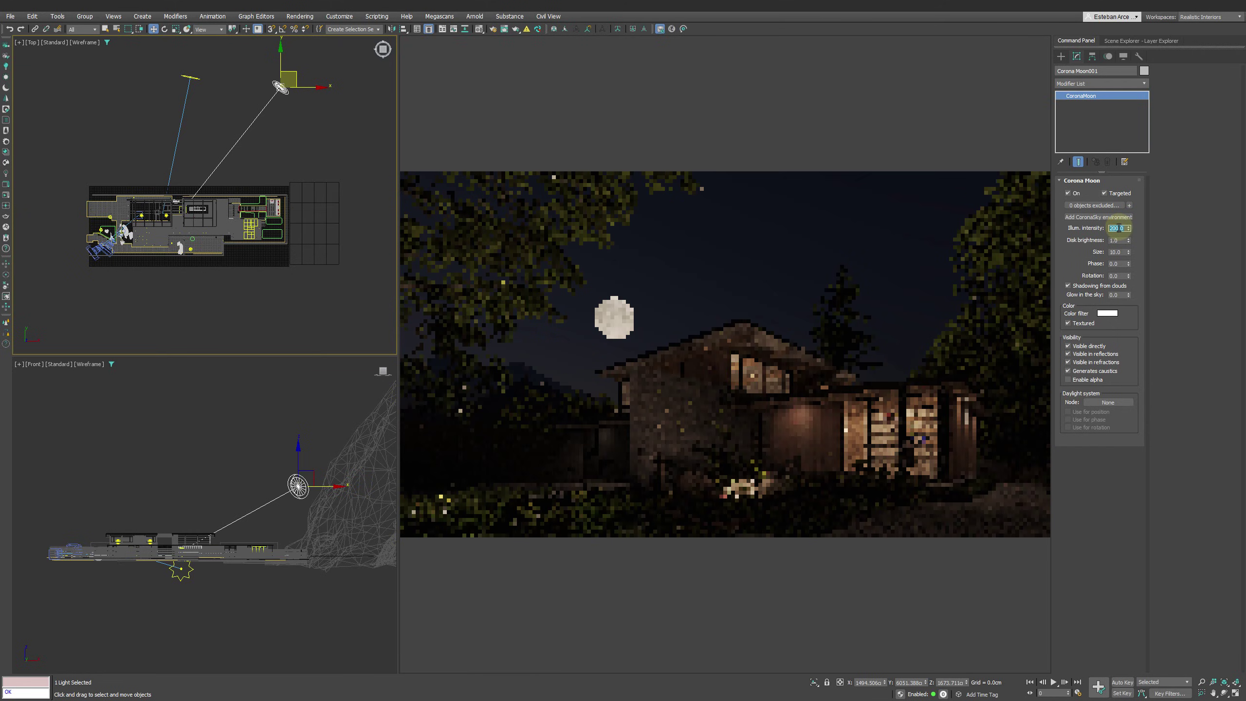
{"action": "left_click", "coordinate": [1115, 240]}
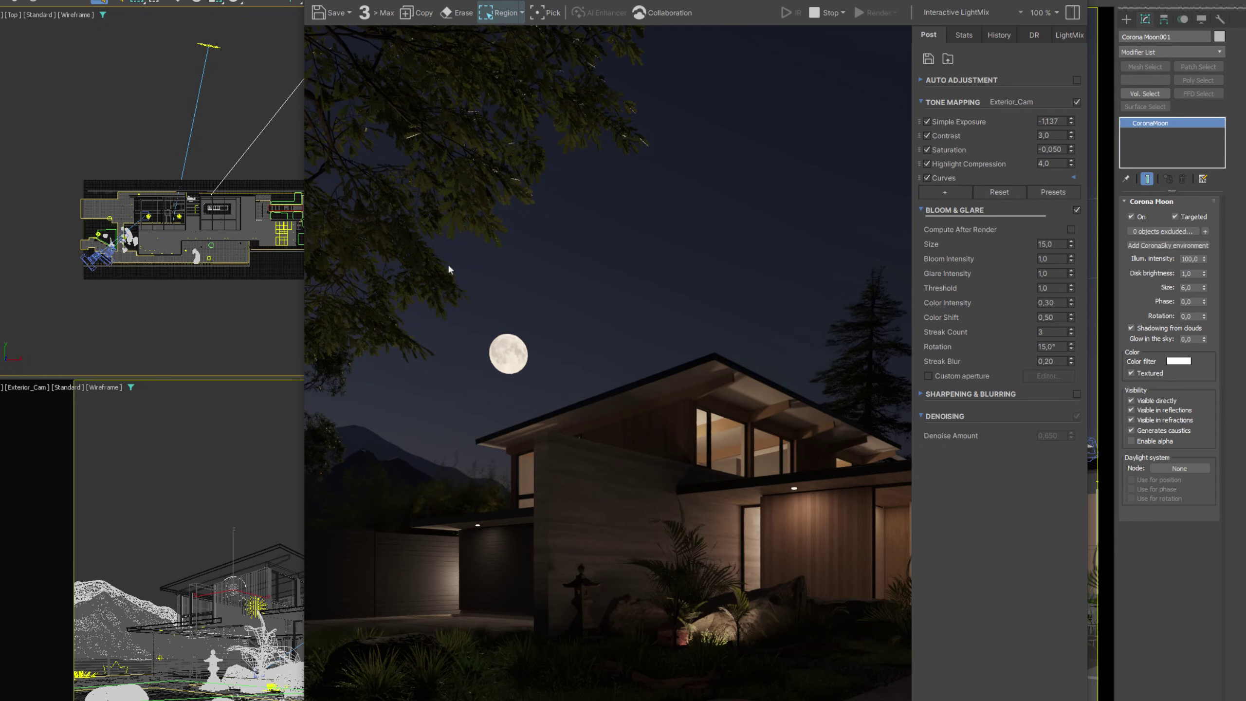
Render a region around the moon and try moon phases 80 and 100, settling on 100
{"action": "left_click_drag", "start_coordinate": [446, 281], "coordinate": [569, 441]}
{"action": "double_click", "coordinate": [1191, 301]}
{"action": "type", "text": "80"}
{"action": "key", "text": "Tab"}
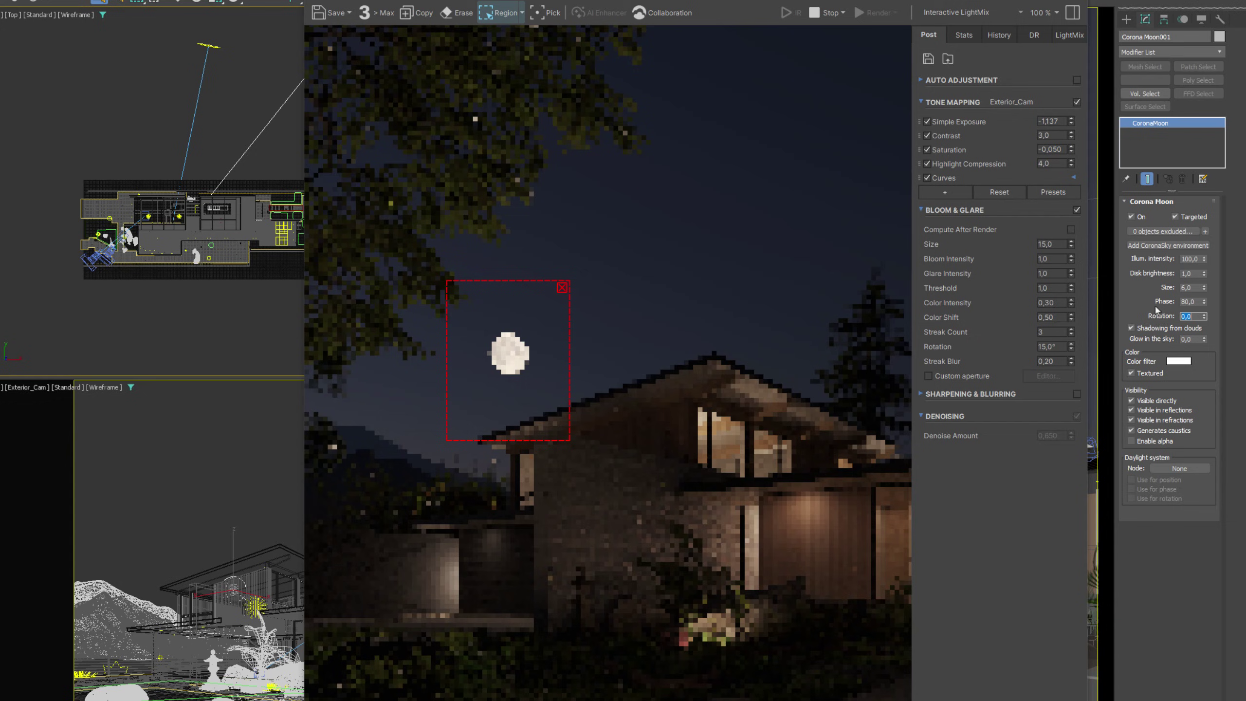
{"action": "double_click", "coordinate": [1195, 302]}
{"action": "type", "text": "100"}
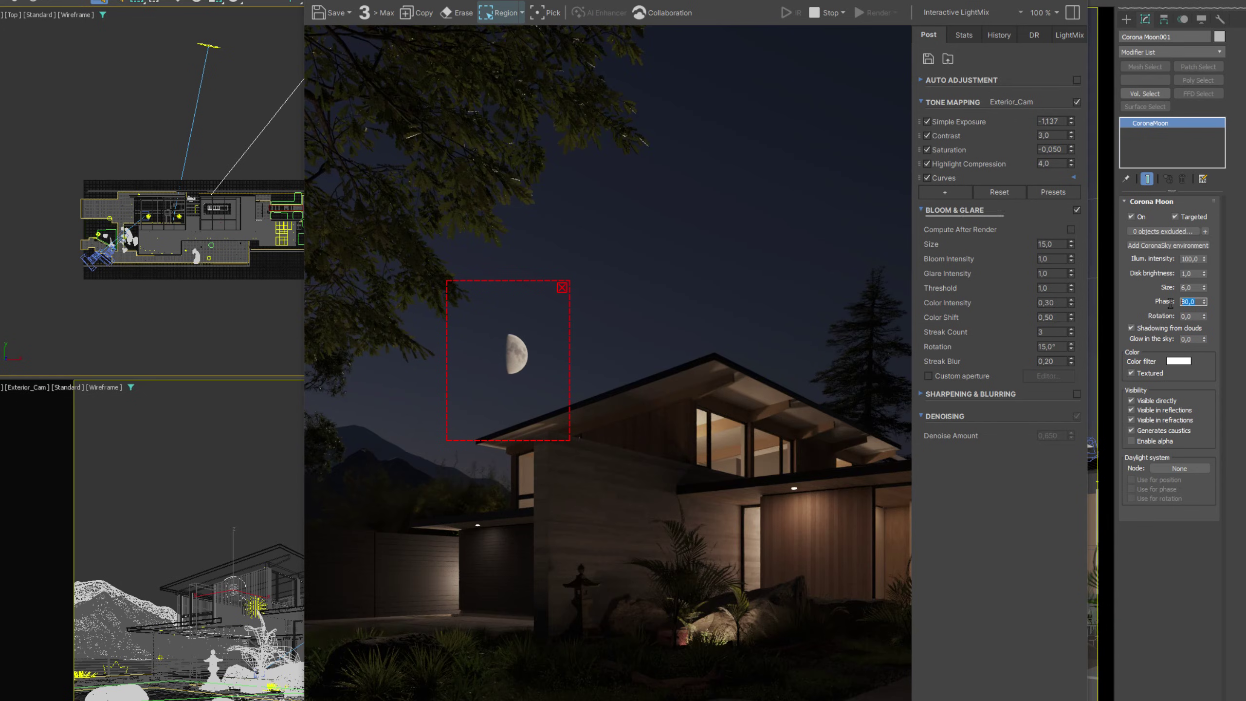
{"action": "key", "text": "Tab"}
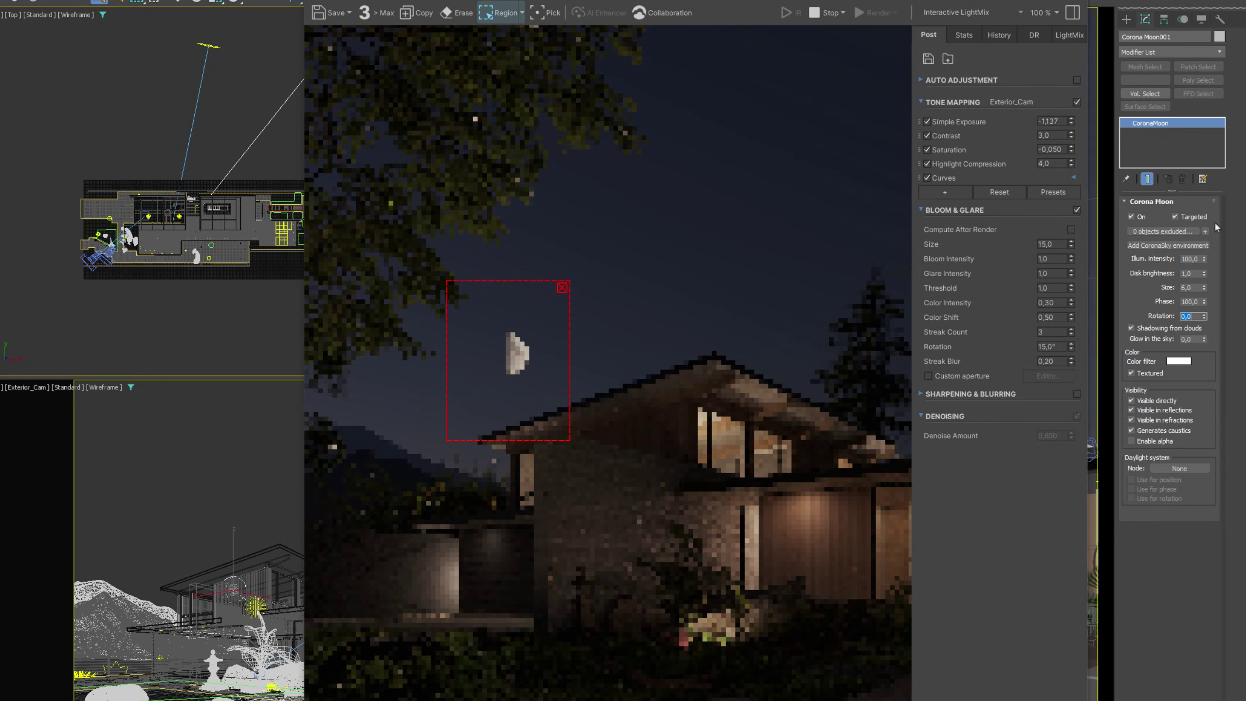
{"action": "double_click", "coordinate": [1187, 301]}
{"action": "type", "text": "100"}
{"action": "key", "text": "Return"}
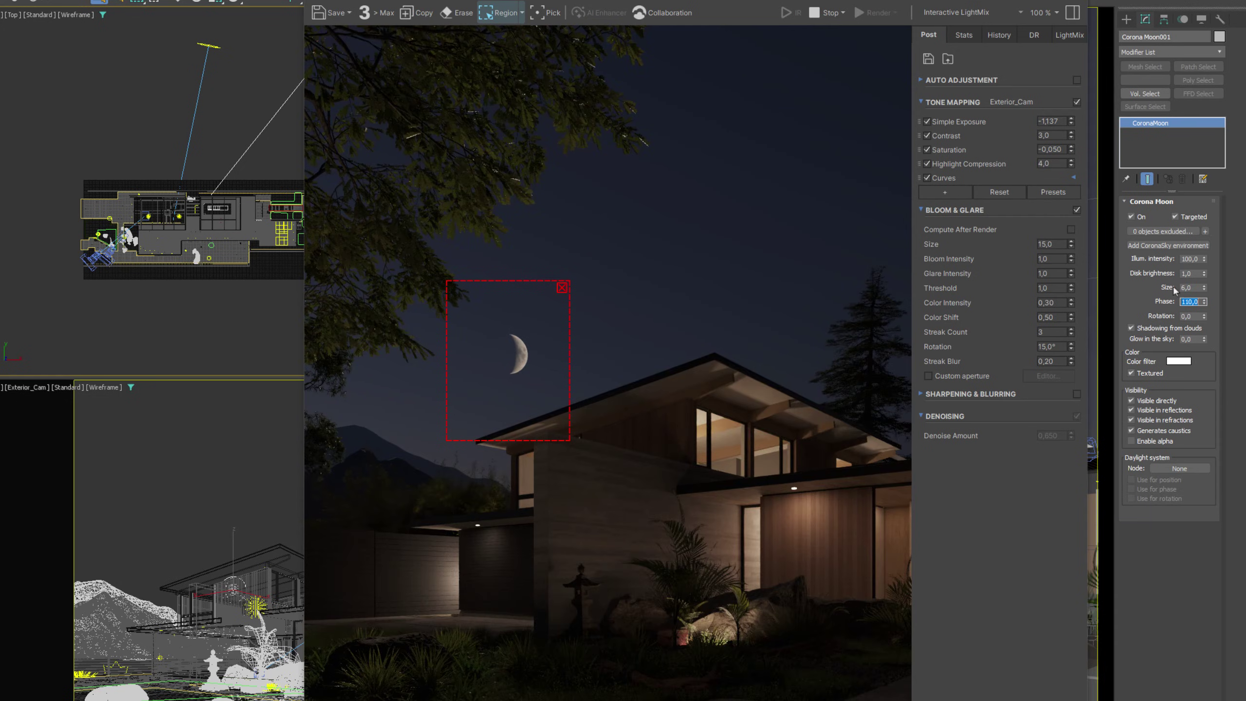
Clear the render region and set the moon's glow in the sky to 50
{"action": "left_click", "coordinate": [562, 287]}
{"action": "left_click", "coordinate": [1187, 339]}
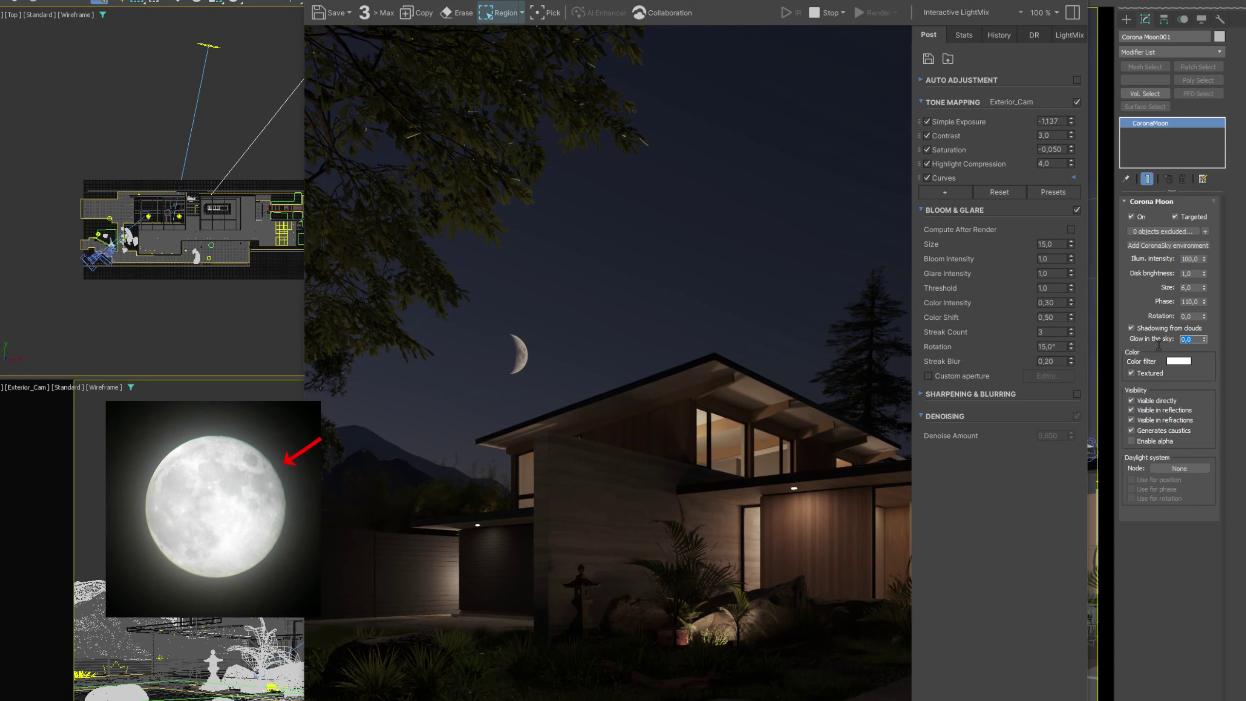
{"action": "type", "text": "50"}
{"action": "key", "text": "Return"}
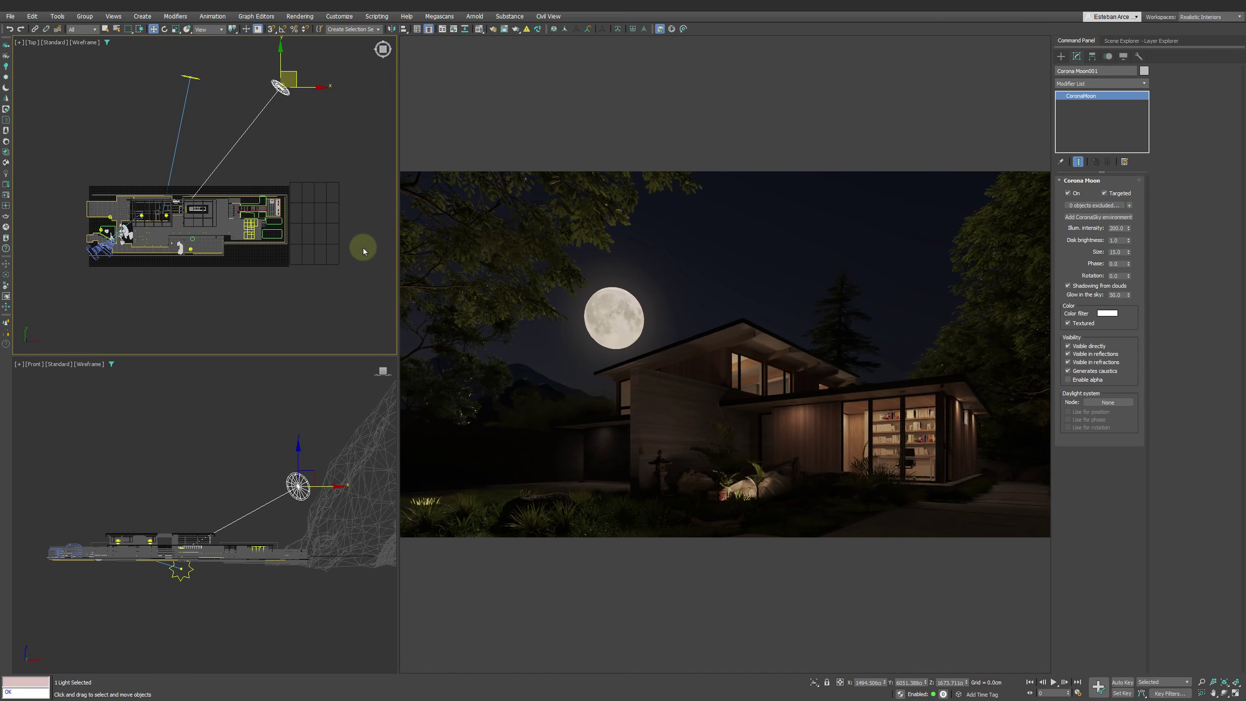
Open the CoronaSky environment map from Environment and Effects in the Material Editor, showing Night sky parameters
{"action": "key", "text": "8"}
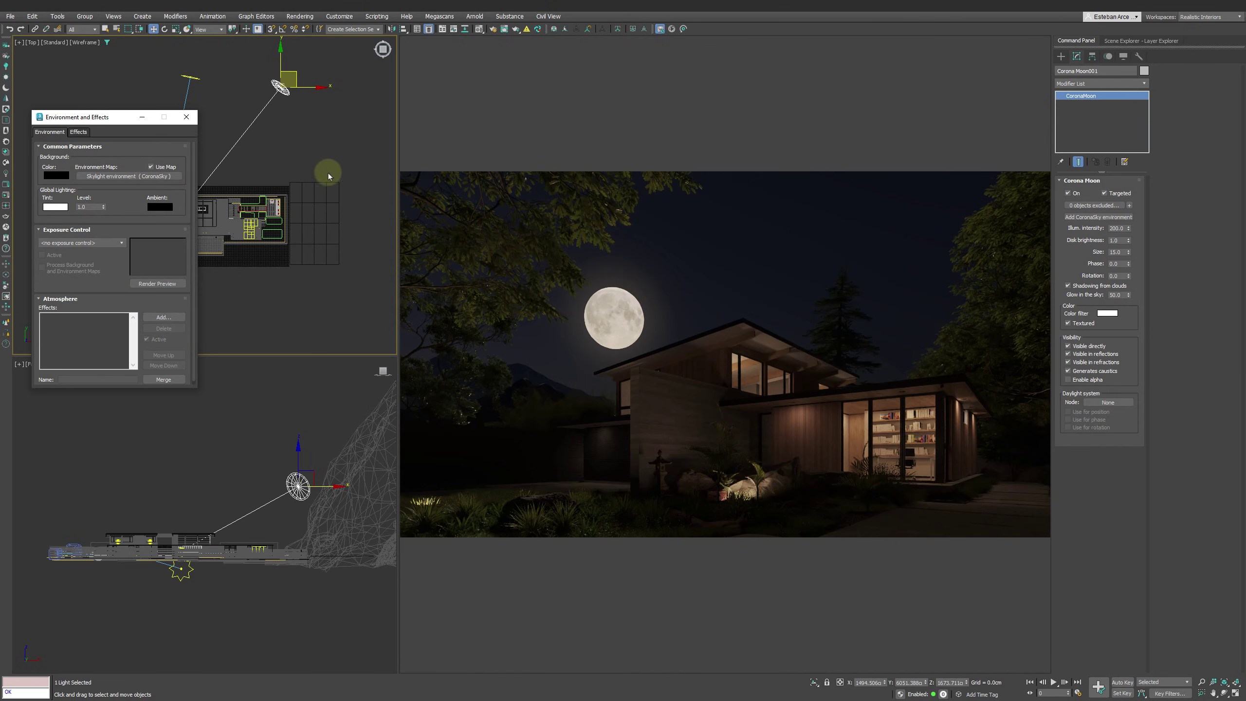
{"action": "left_click", "coordinate": [479, 29]}
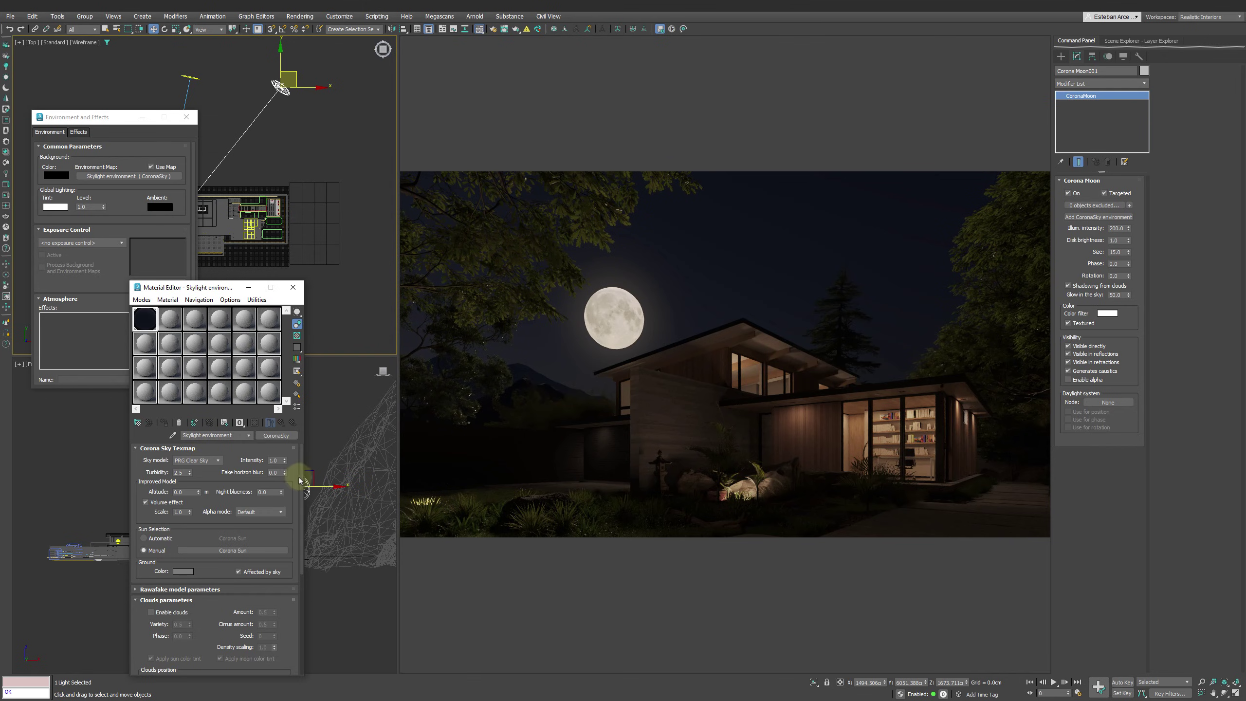
{"action": "left_click_drag", "start_coordinate": [300, 477], "coordinate": [297, 607]}
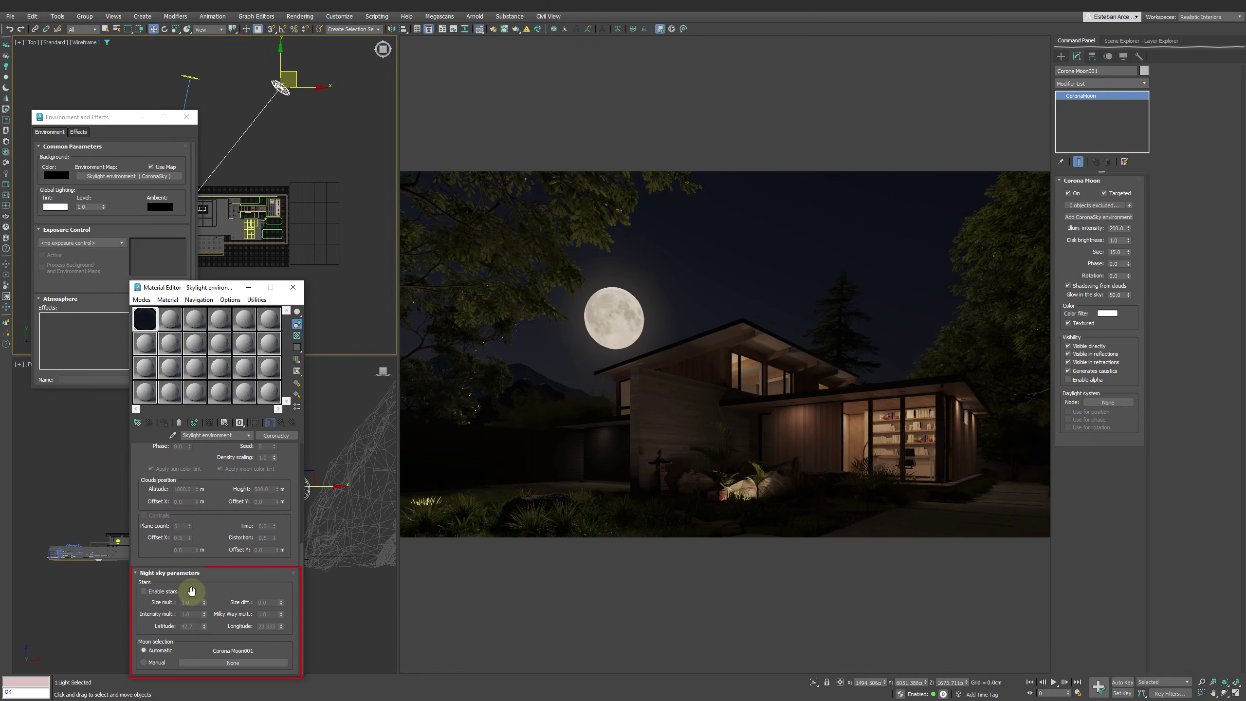
{"action": "left_click_drag", "start_coordinate": [175, 287], "coordinate": [229, 132]}
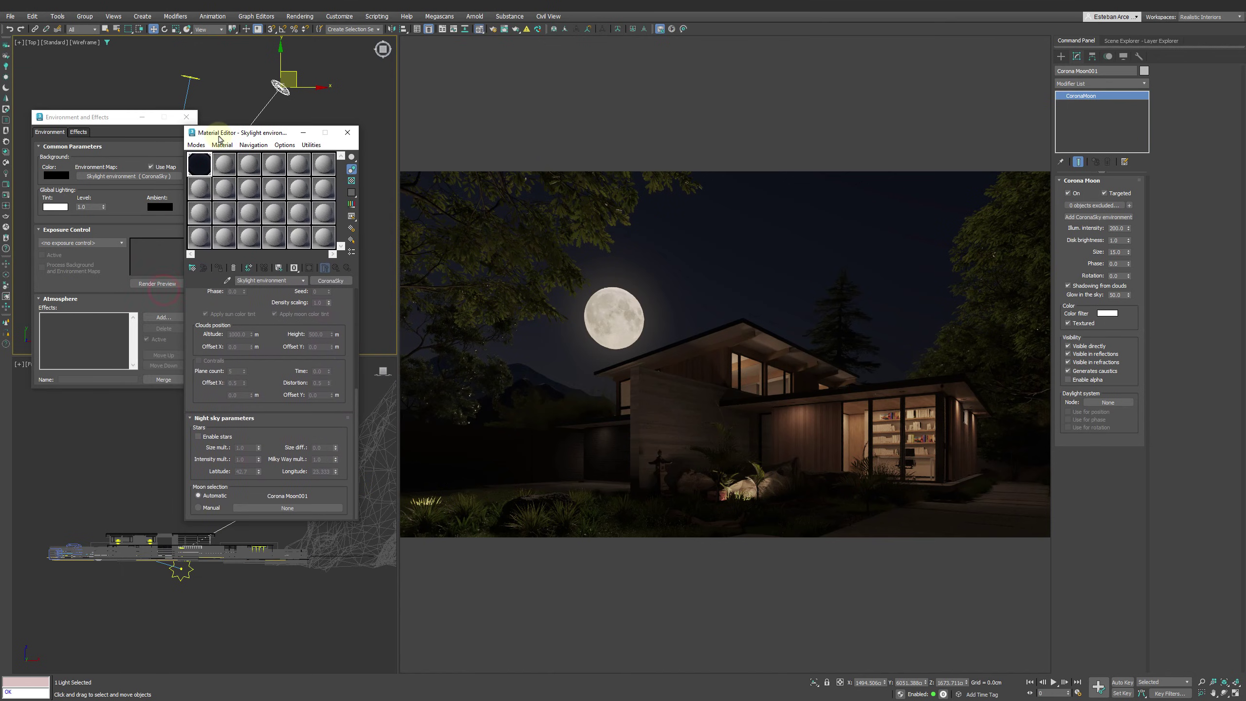
Enable stars in the night sky and try a larger star size with intensity multiplier 100
{"action": "left_click", "coordinate": [216, 436]}
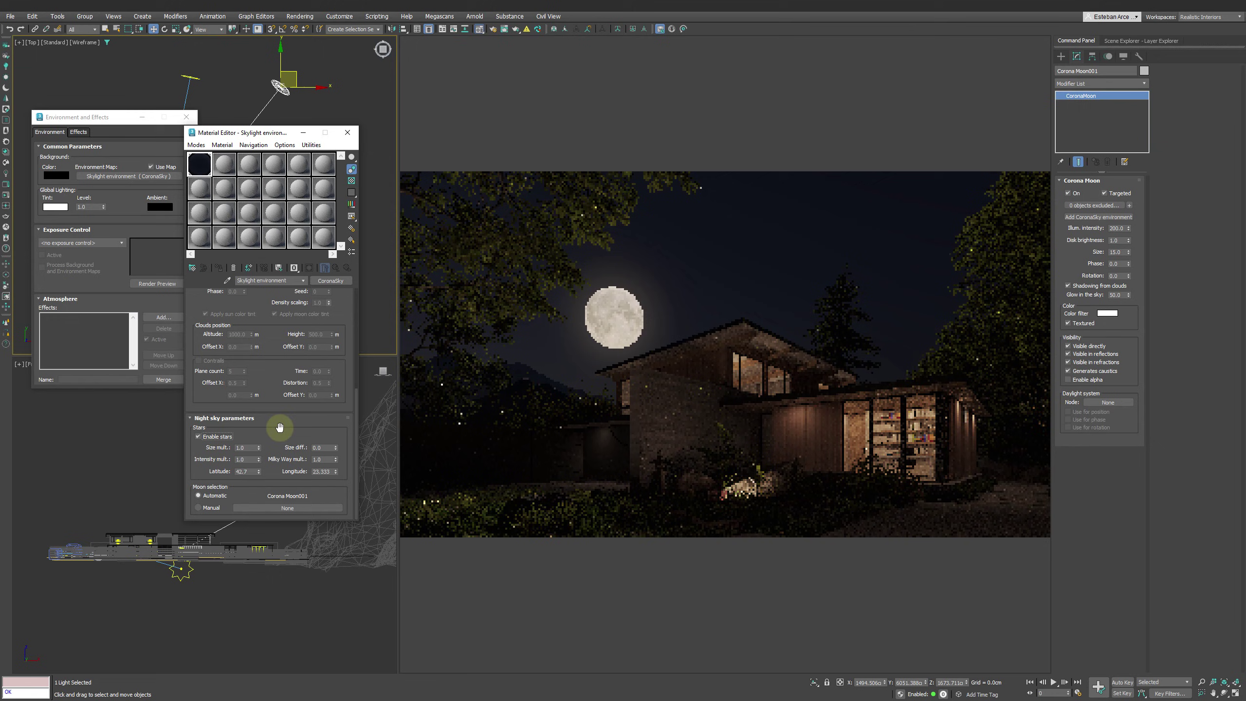
{"action": "double_click", "coordinate": [244, 448]}
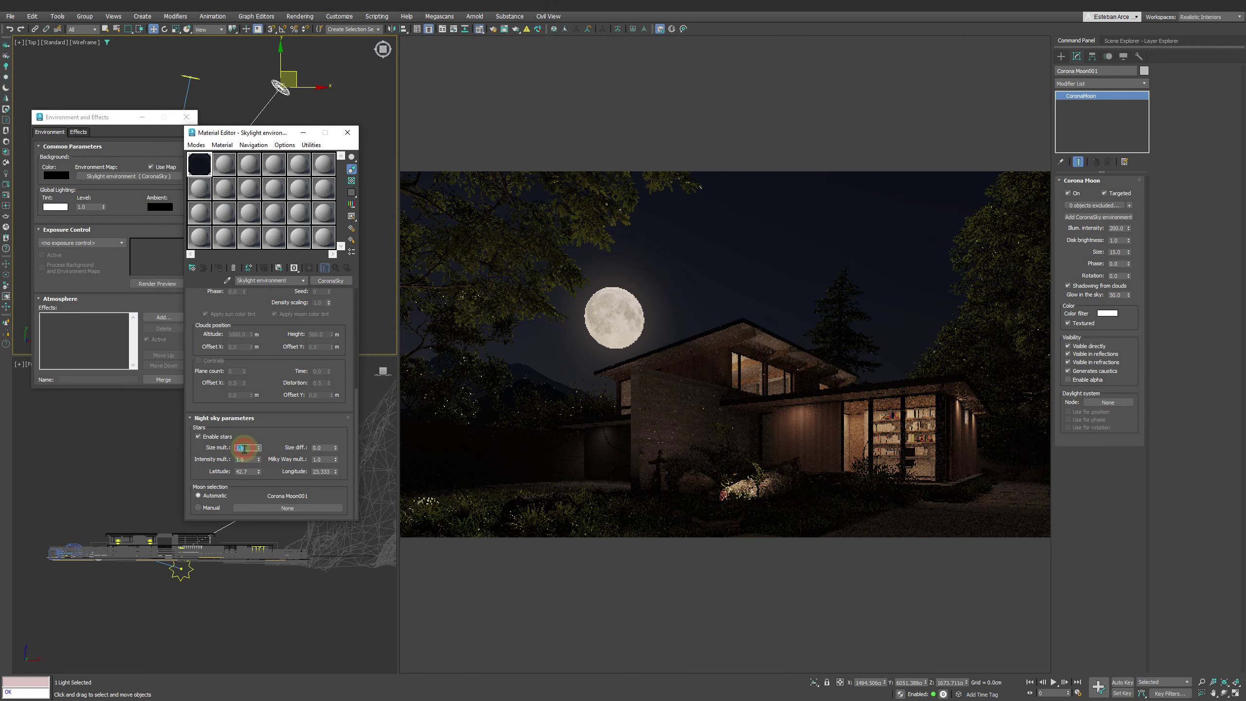
{"action": "key", "text": "Return"}
{"action": "double_click", "coordinate": [243, 459]}
{"action": "type", "text": "100"}
{"action": "key", "text": "Return"}
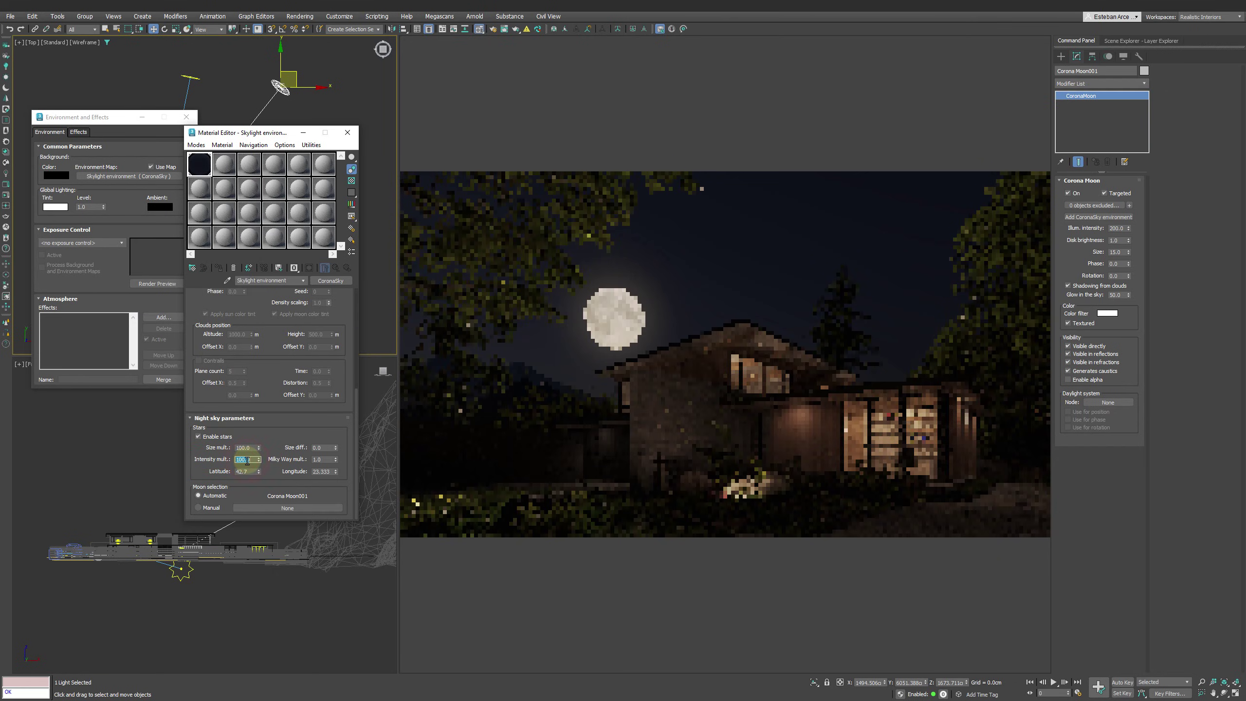
Set star size multiplier 2.0, intensity multiplier 1000 and size difference 1.0
{"action": "double_click", "coordinate": [245, 447]}
{"action": "type", "text": "2"}
{"action": "key", "text": "Return"}
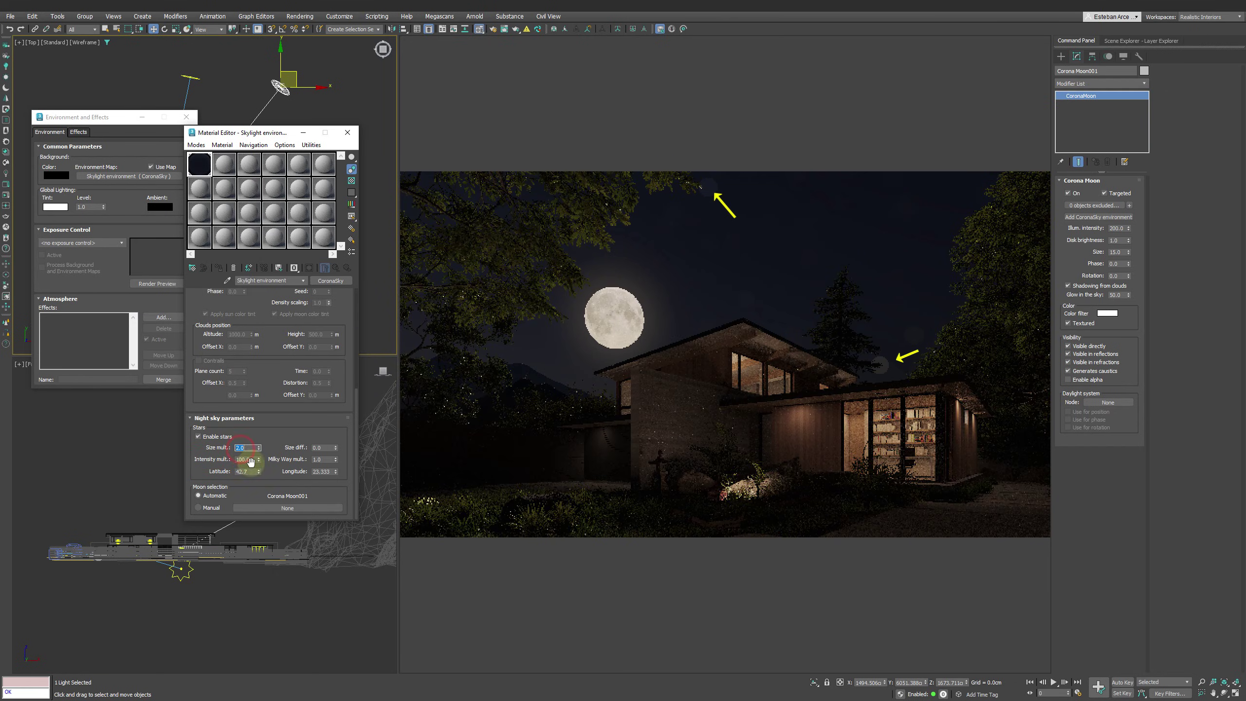
{"action": "double_click", "coordinate": [245, 459]}
{"action": "type", "text": "1000"}
{"action": "key", "text": "Return"}
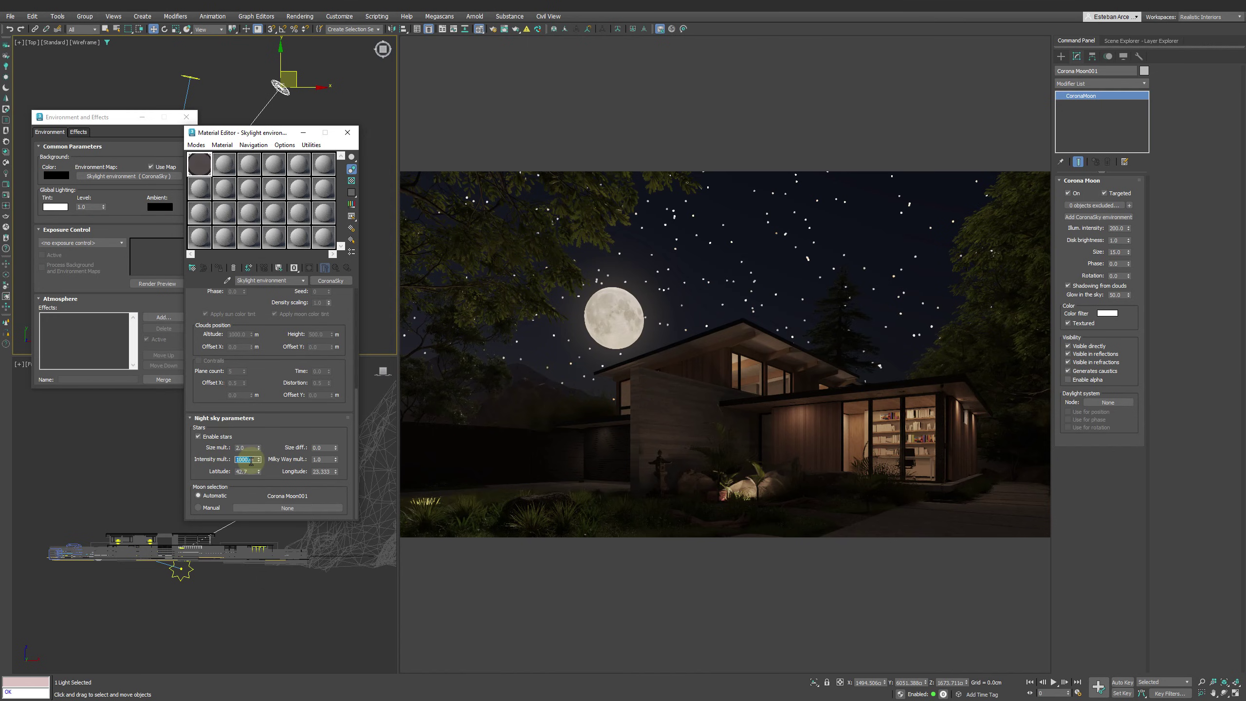
{"action": "left_click", "coordinate": [320, 448]}
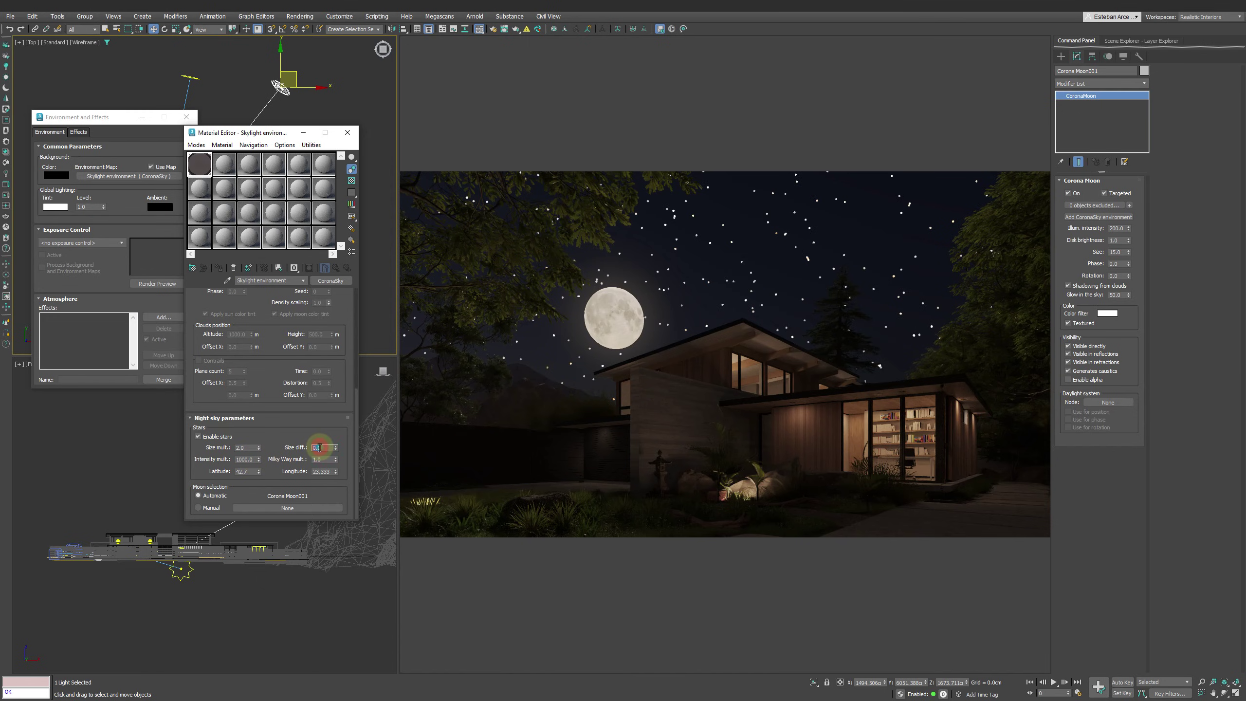
{"action": "type", "text": "1"}
{"action": "key", "text": "Return"}
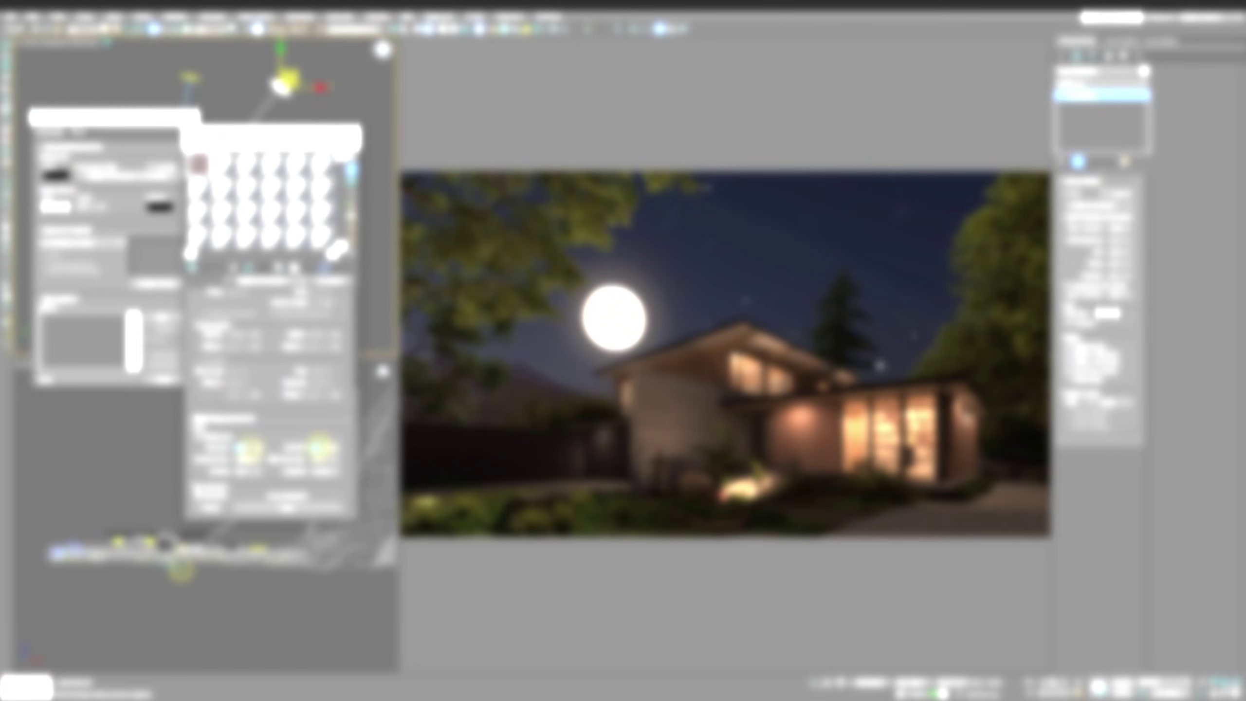
Set a first Milky Way multiplier of 10 and adjust the sky latitude and longitude
{"action": "left_click", "coordinate": [250, 448]}
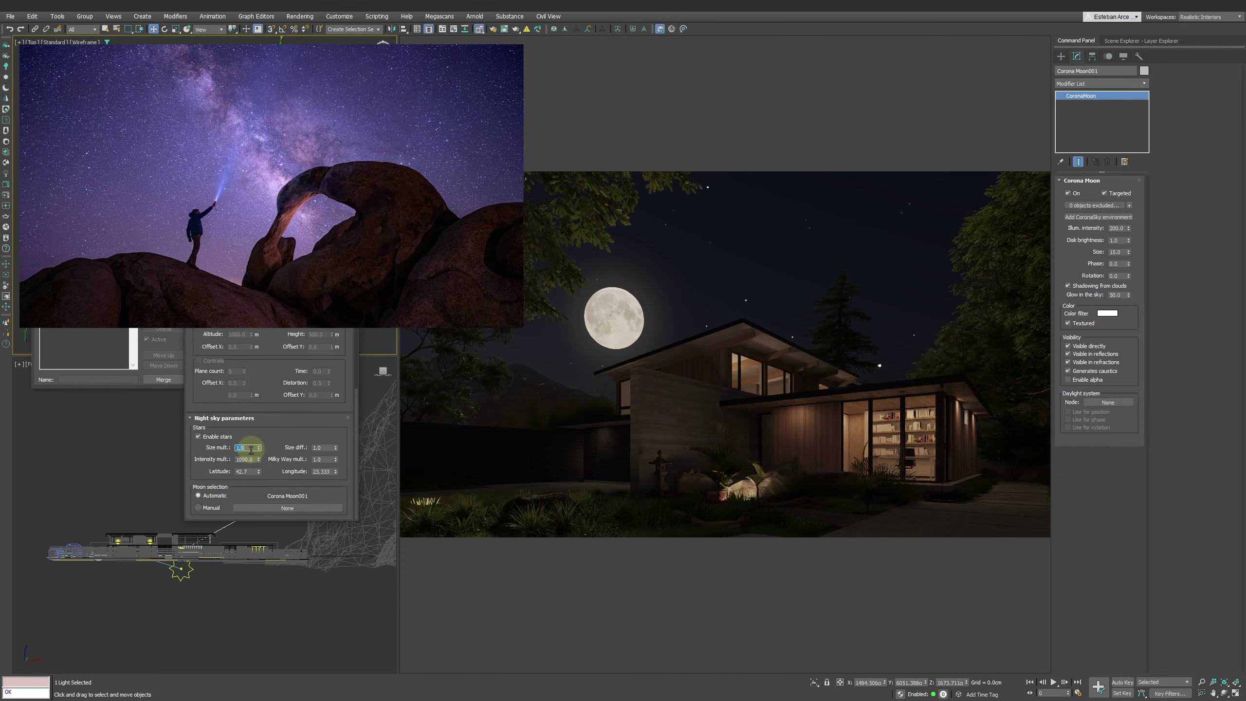
{"action": "left_click", "coordinate": [322, 460]}
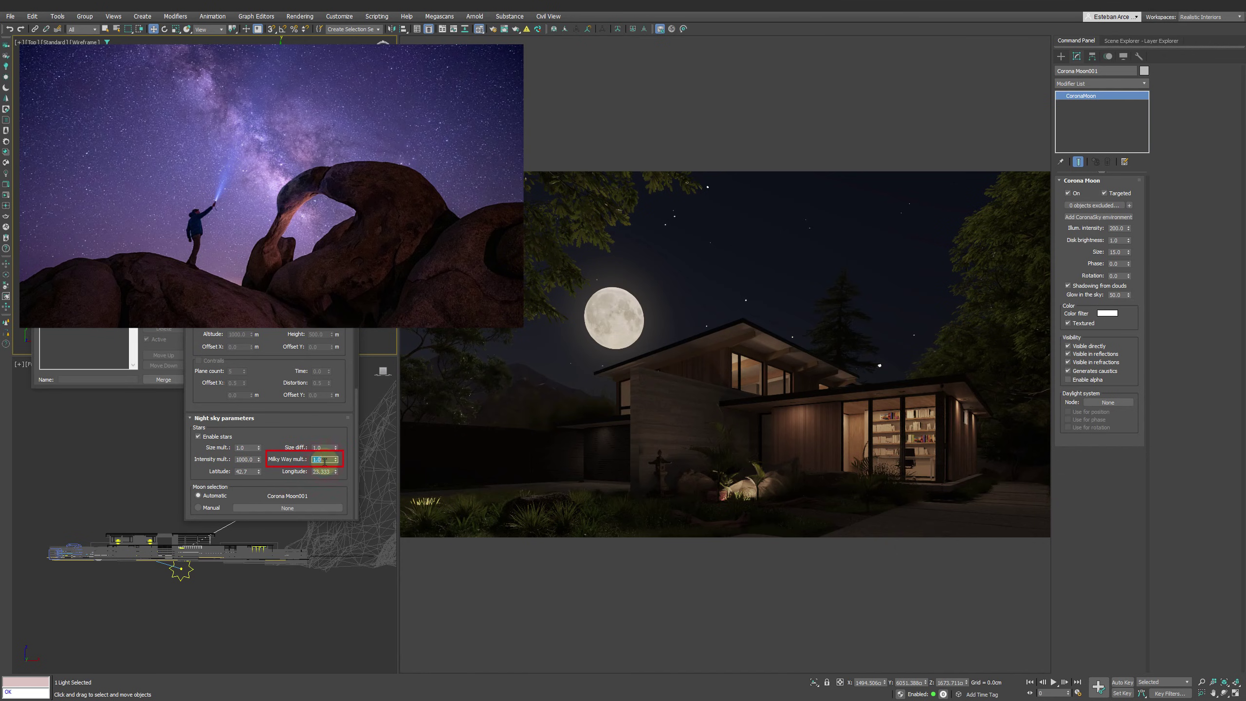
{"action": "type", "text": "10"}
{"action": "key", "text": "Return"}
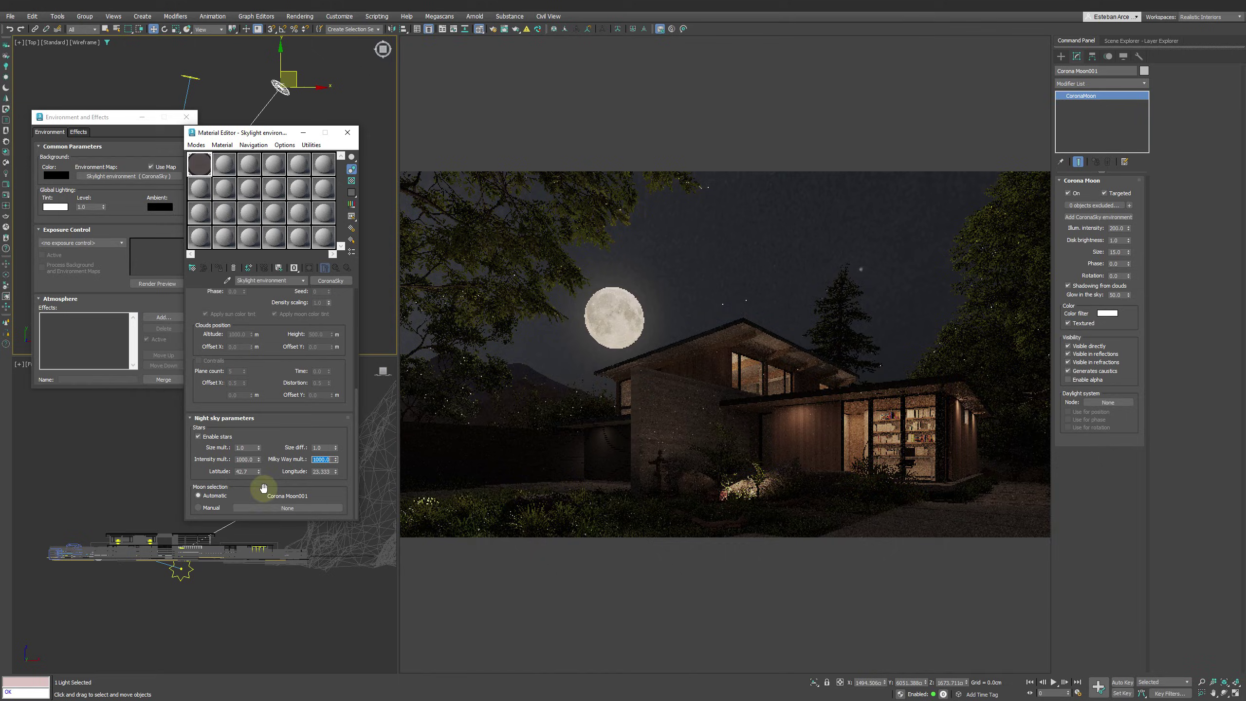
{"action": "left_click", "coordinate": [250, 472]}
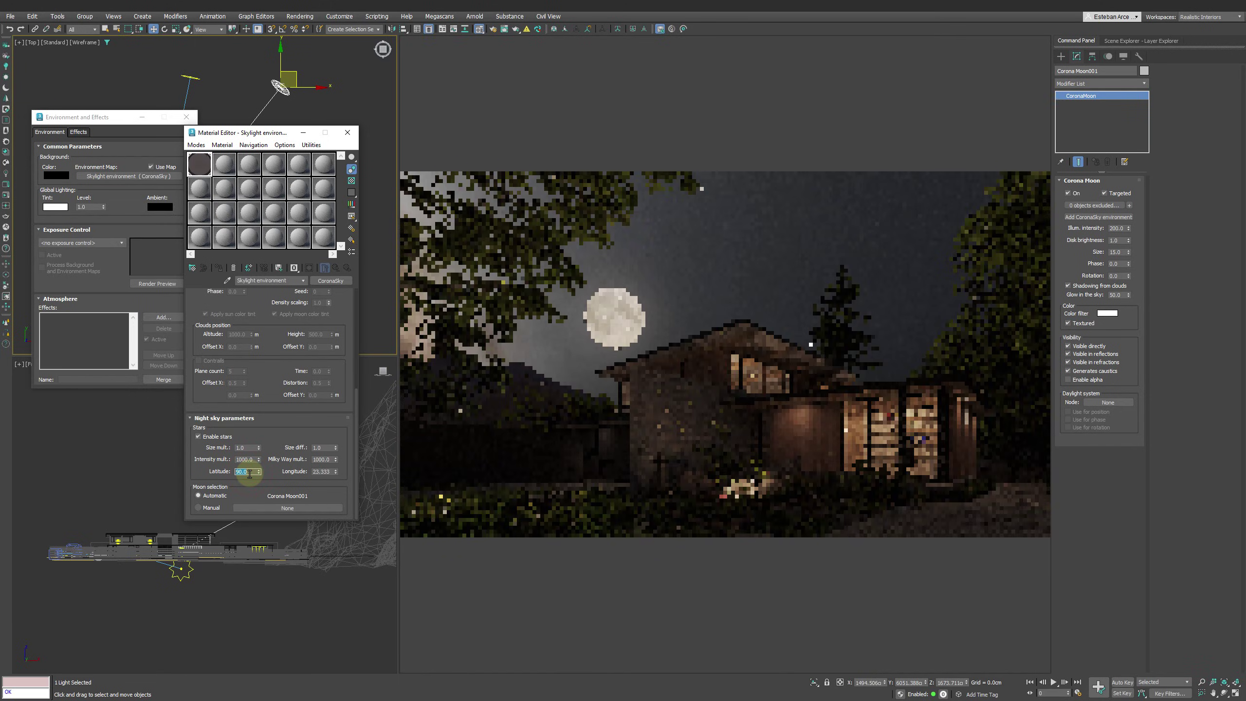
{"action": "type", "text": "1"}
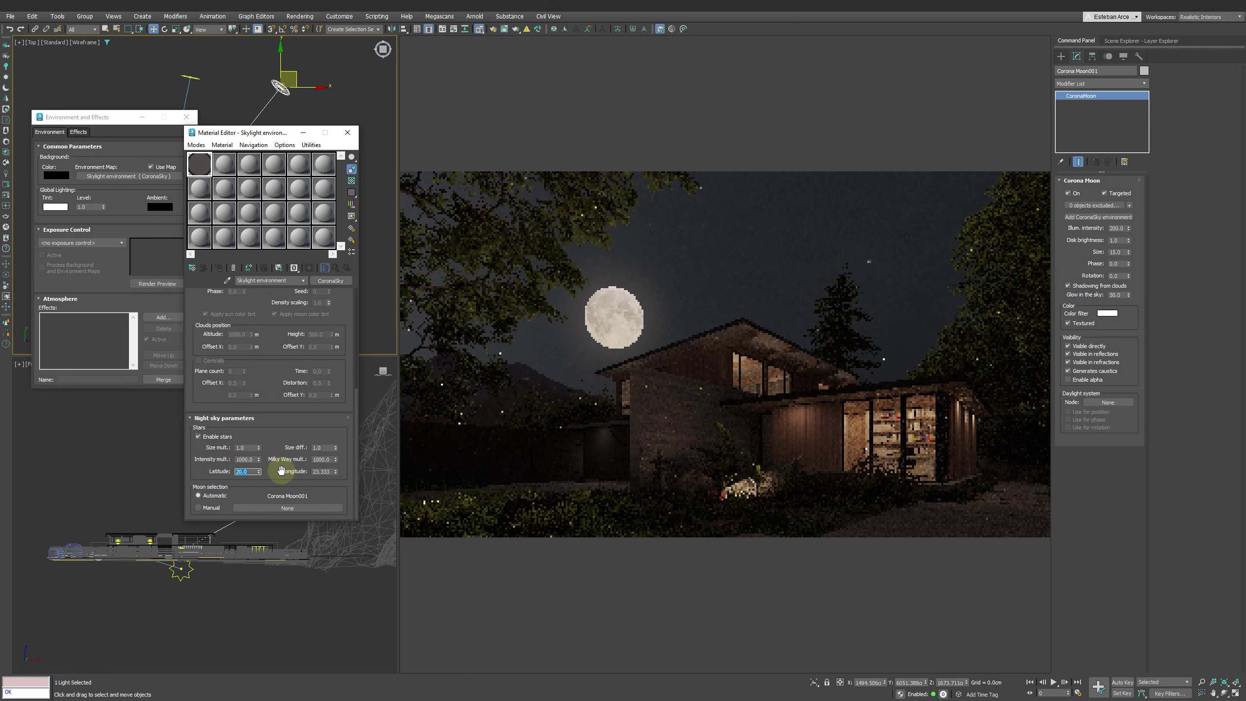
{"action": "left_click_drag", "start_coordinate": [336, 470], "coordinate": [336, 468]}
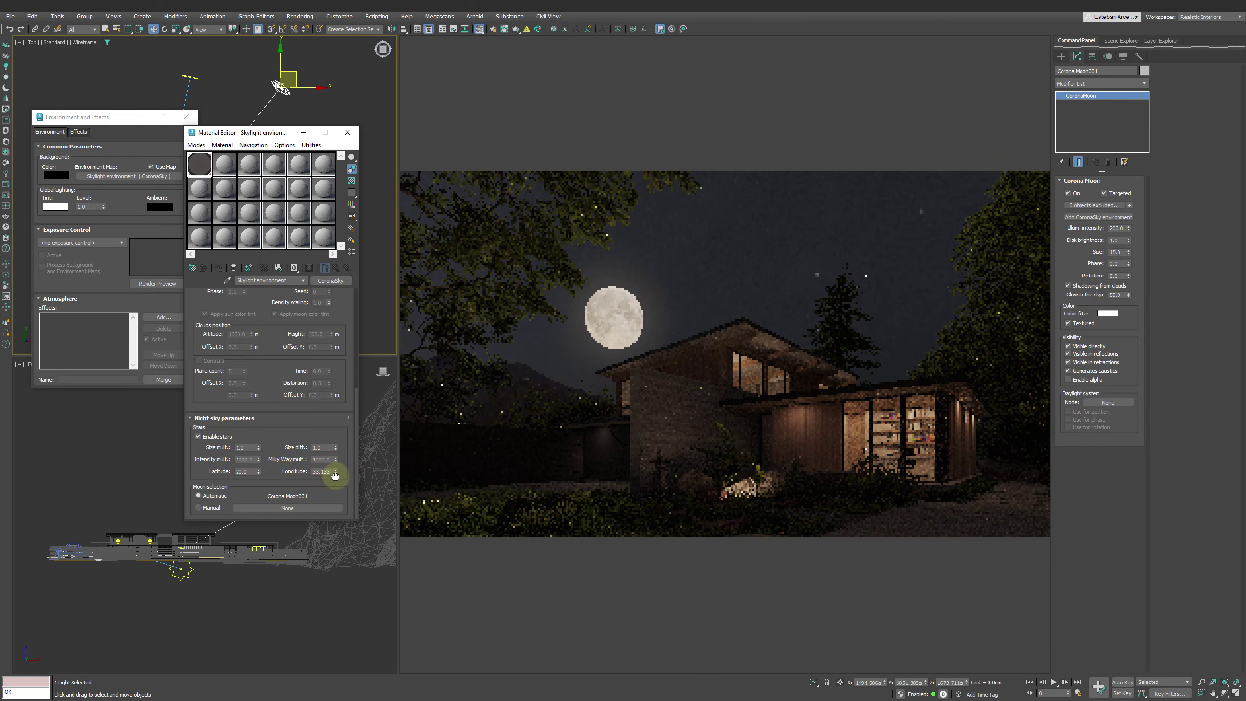
Set sky latitude to 90 and the Milky Way multiplier to 500
{"action": "double_click", "coordinate": [252, 473]}
{"action": "type", "text": "90"}
{"action": "key", "text": "Return"}
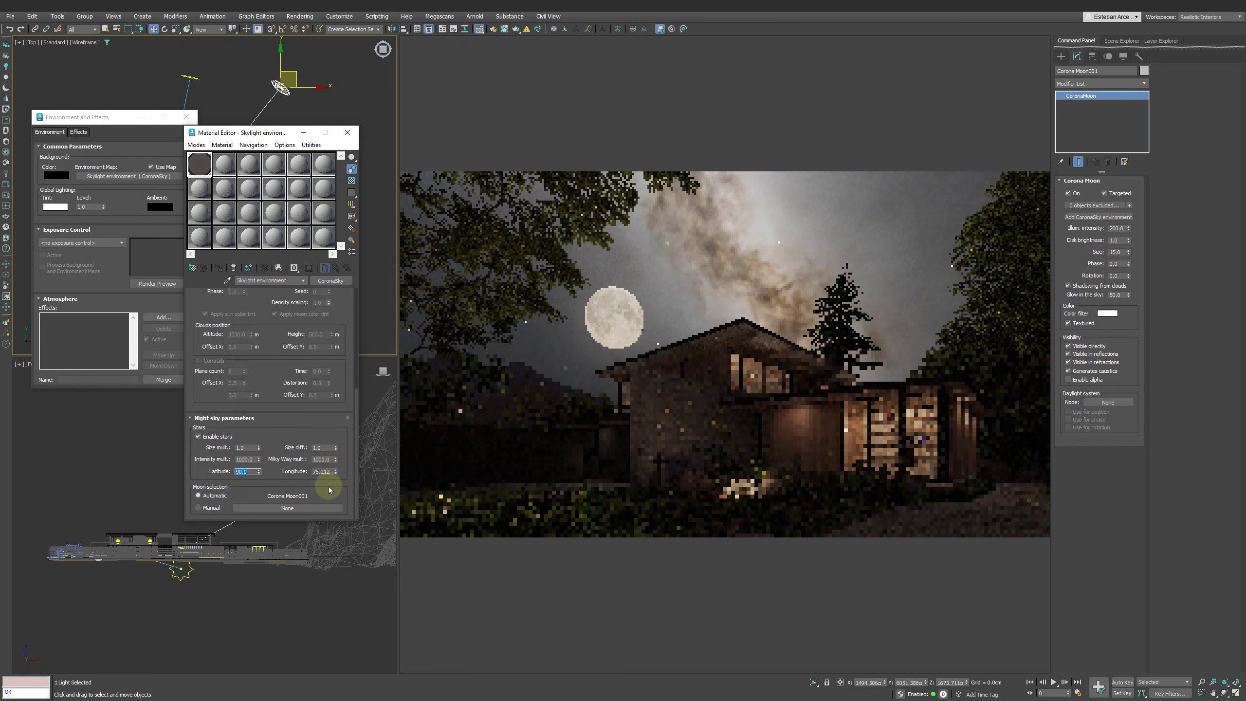
{"action": "double_click", "coordinate": [322, 459]}
{"action": "type", "text": "500"}
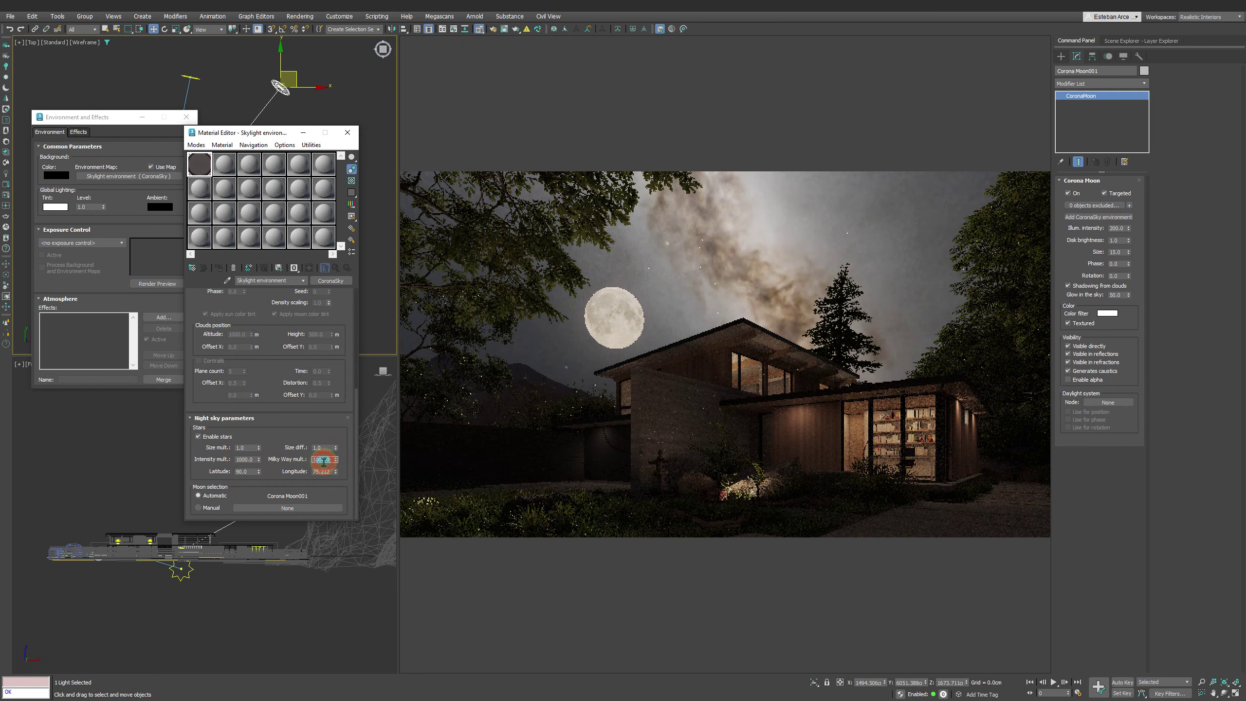
{"action": "key", "text": "Return"}
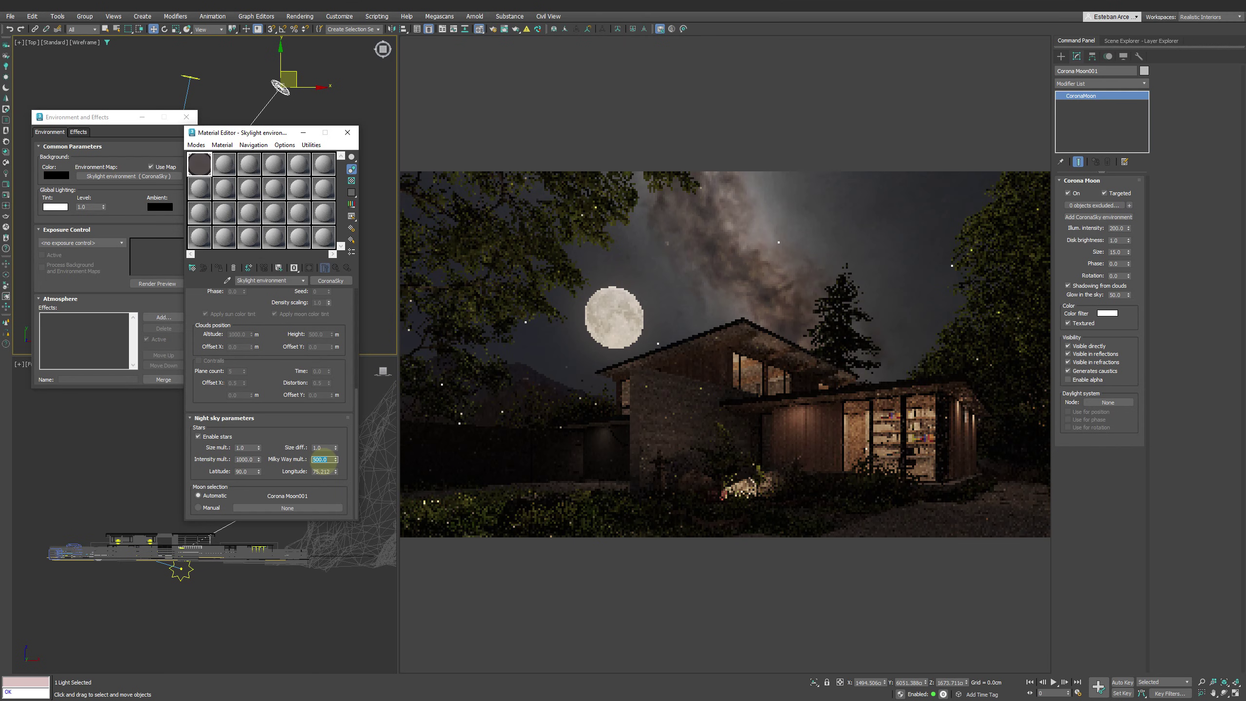
{"action": "left_click", "coordinate": [452, 425]}
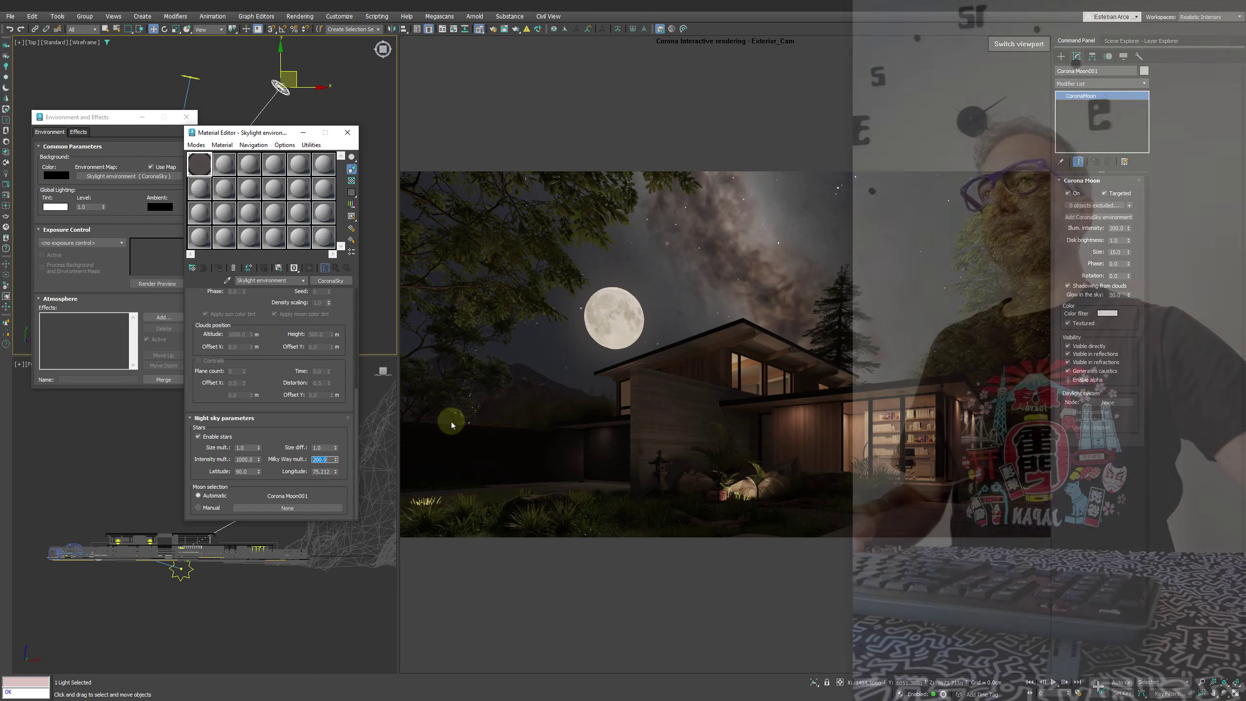